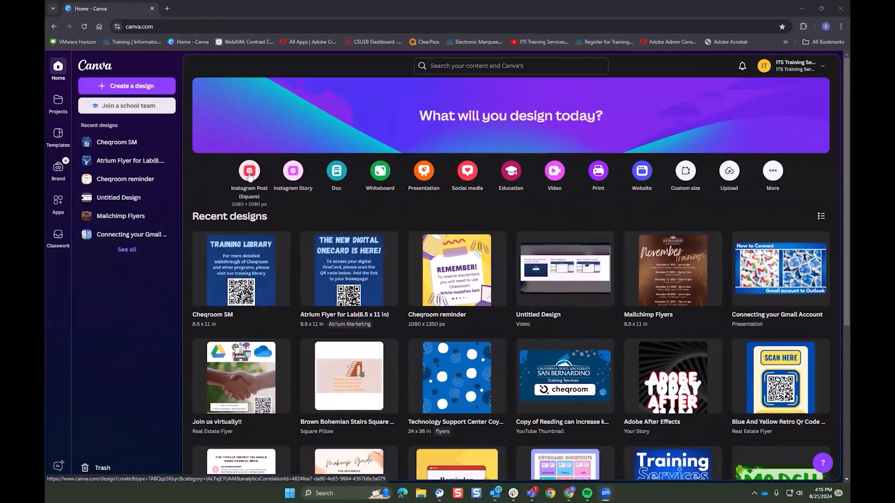
Create a square Instagram post and apply the green chalkboard "Back to School" template with the sun and pink flowers.
{"action": "left_click", "coordinate": [269, 218]}
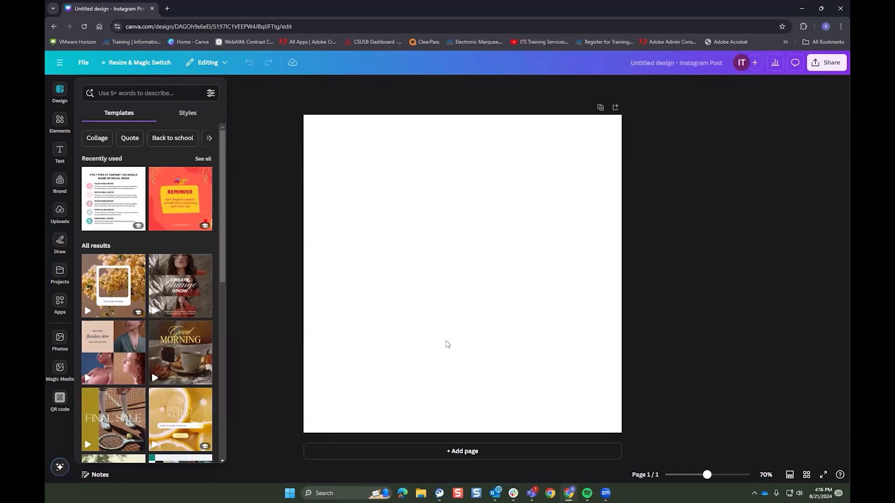
{"action": "scroll", "coordinate": [138, 357], "scroll_direction": "down", "scroll_amount": 6}
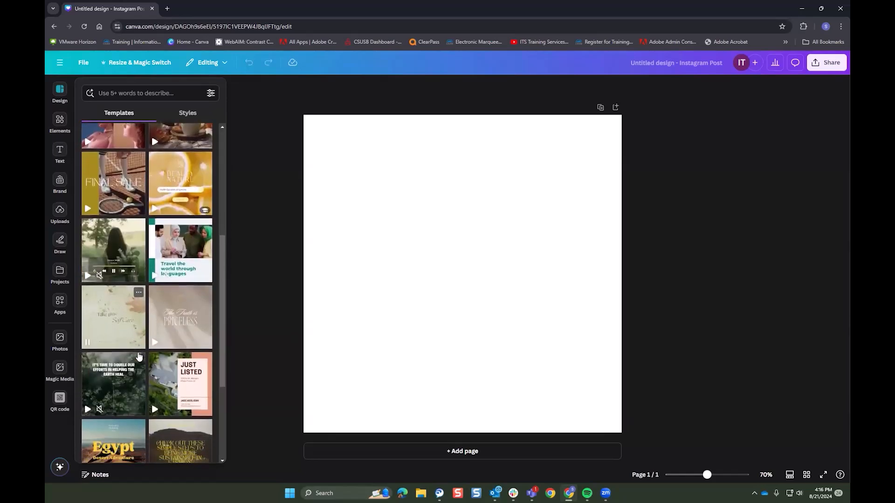
{"action": "scroll", "coordinate": [138, 357], "scroll_direction": "down", "scroll_amount": 3}
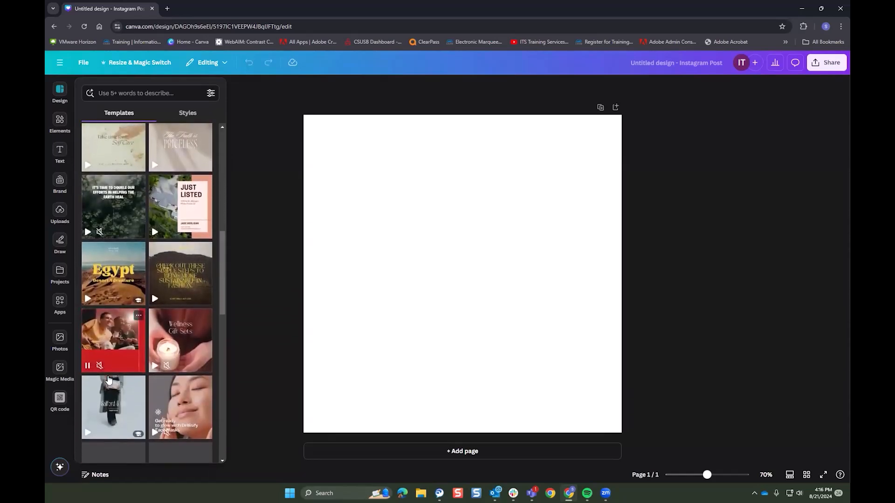
{"action": "scroll", "coordinate": [108, 380], "scroll_direction": "down", "scroll_amount": 4}
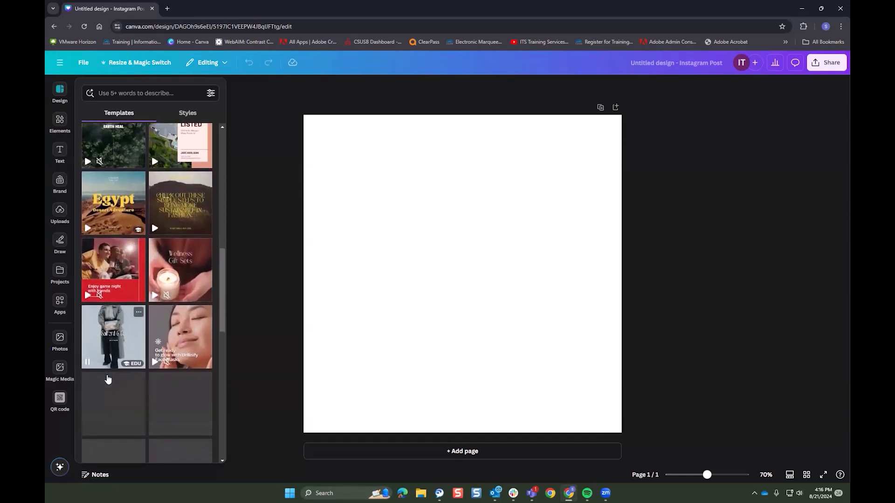
{"action": "scroll", "coordinate": [140, 375], "scroll_direction": "down", "scroll_amount": 1}
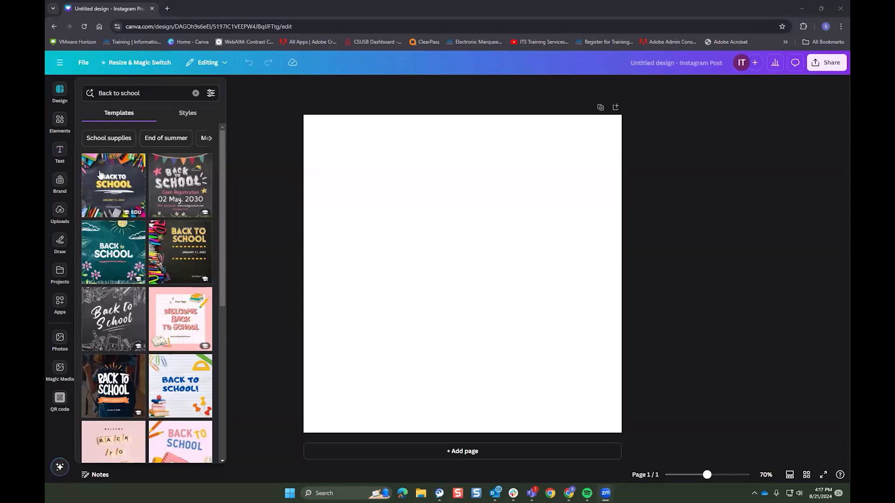
{"action": "left_click", "coordinate": [121, 252]}
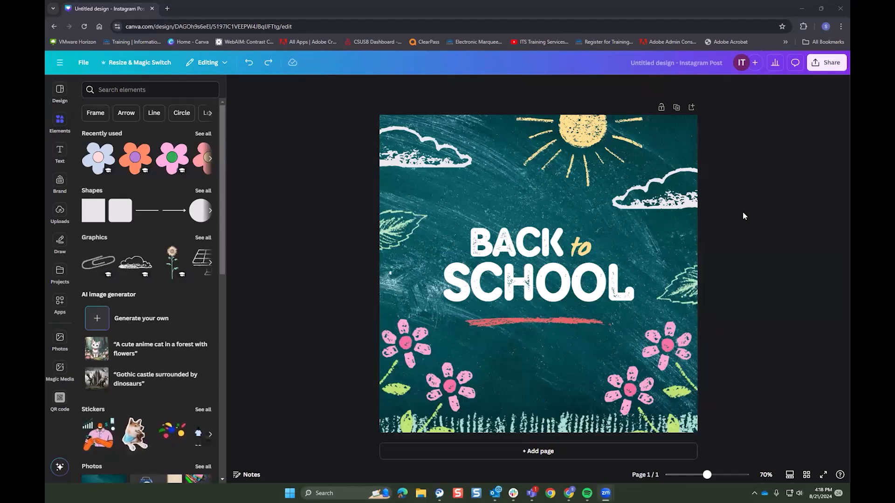
Duplicate the yellow "to" text below SCHOOL, change the copy to "Yoties!" and enlarge it.
{"action": "left_click", "coordinate": [591, 246]}
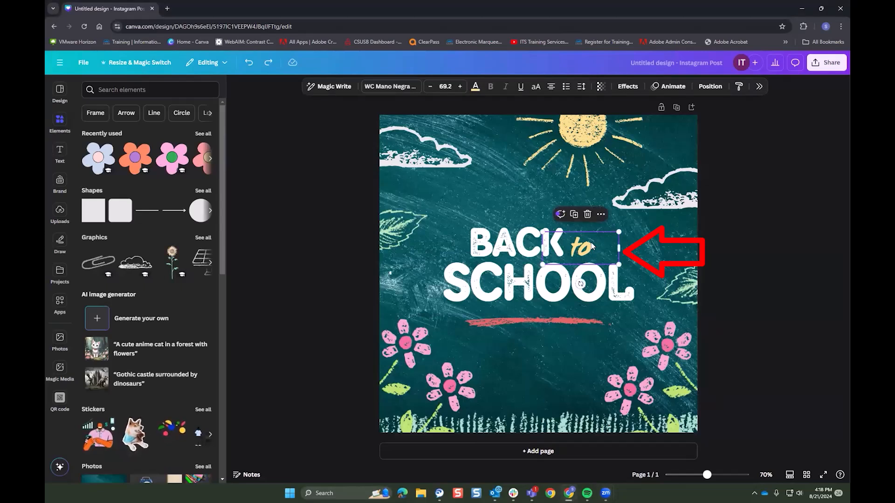
{"action": "left_click", "coordinate": [574, 217]}
{"action": "left_click_drag", "start_coordinate": [592, 257], "coordinate": [540, 320]}
{"action": "double_click", "coordinate": [540, 320]}
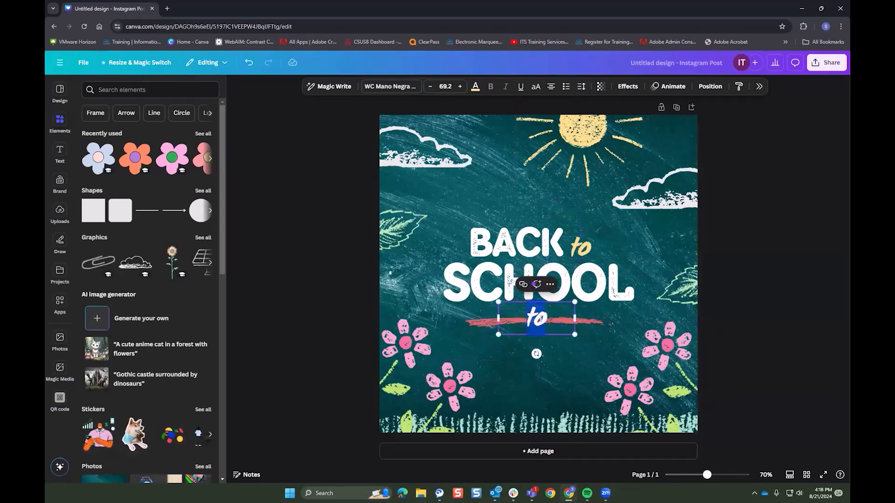
{"action": "type", "text": "Yoties!"}
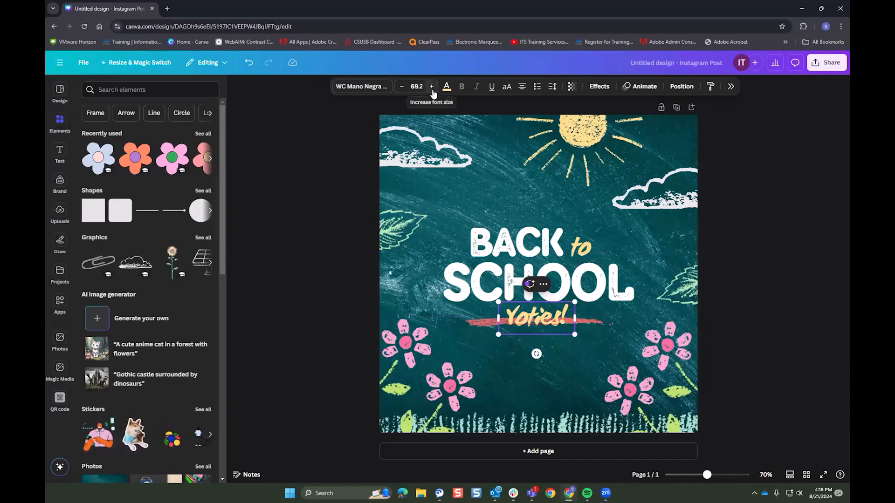
{"action": "left_click_drag", "start_coordinate": [575, 334], "coordinate": [600, 350]}
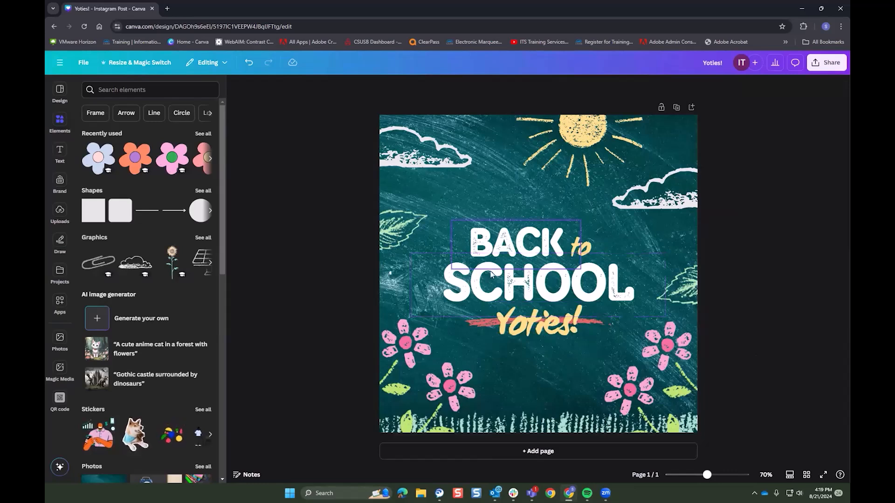
Group the BACK, to, SCHOOL and Yoties! text boxes into one object.
{"action": "left_click", "coordinate": [511, 247]}
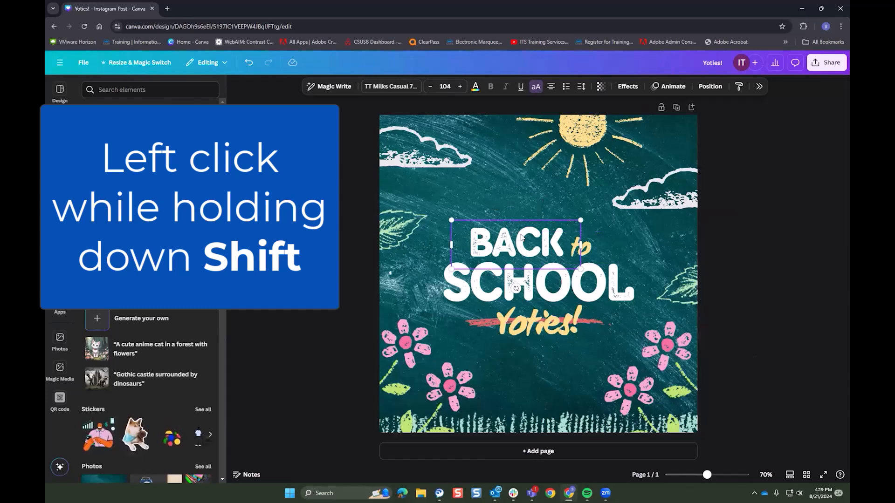
{"action": "left_click", "coordinate": [591, 248], "text": "shift"}
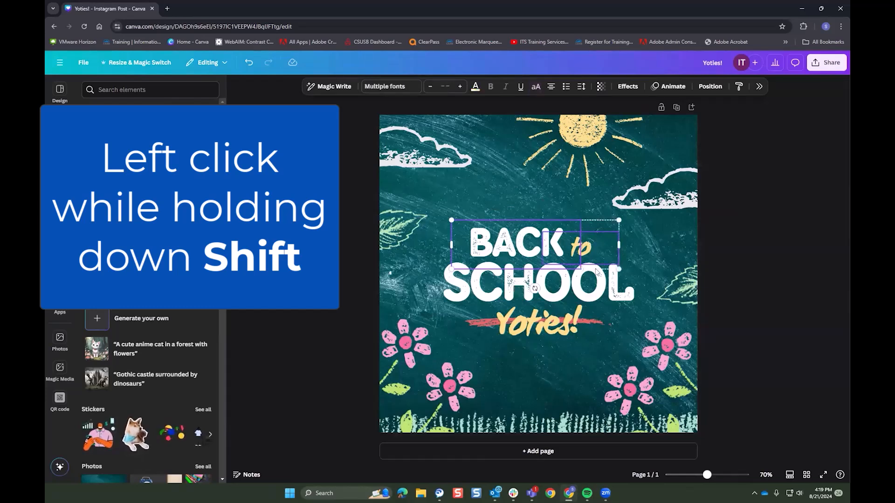
{"action": "left_click", "coordinate": [597, 280], "text": "shift"}
{"action": "left_click", "coordinate": [559, 321], "text": "shift"}
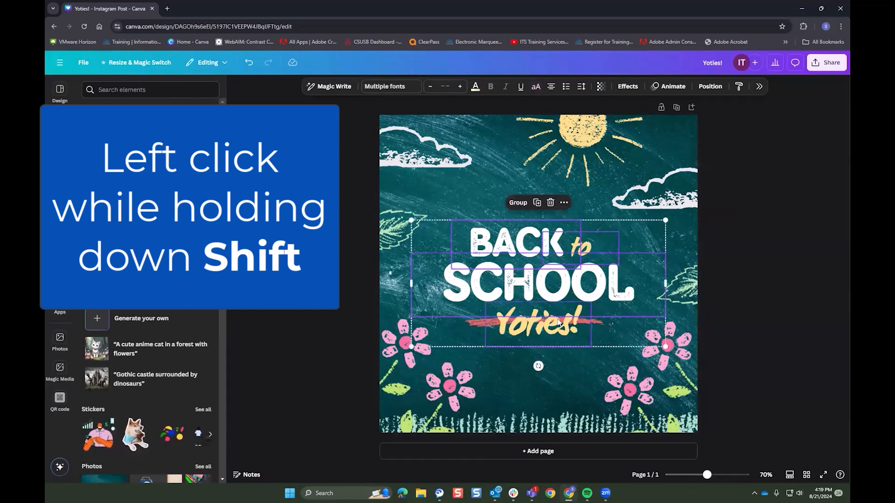
{"action": "left_click", "coordinate": [521, 205]}
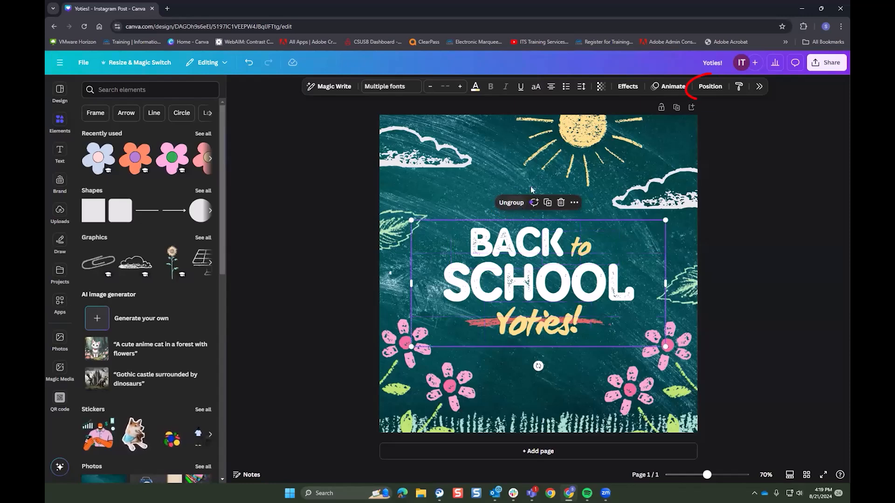
Align the grouped title text to the middle of the page.
{"action": "left_click", "coordinate": [718, 88]}
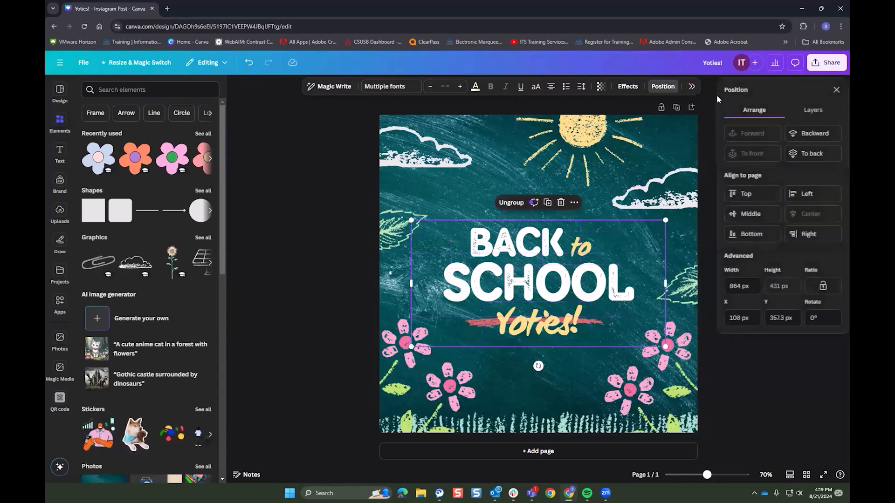
{"action": "left_click", "coordinate": [759, 216]}
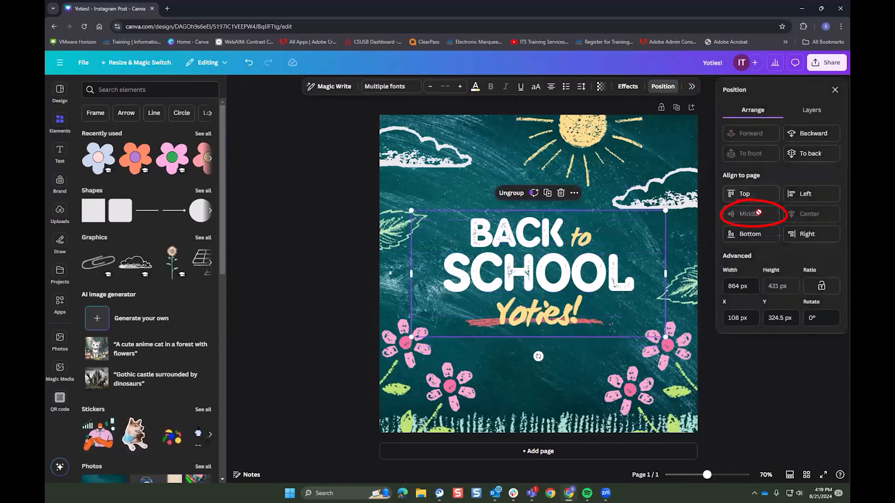
{"action": "left_click", "coordinate": [755, 389]}
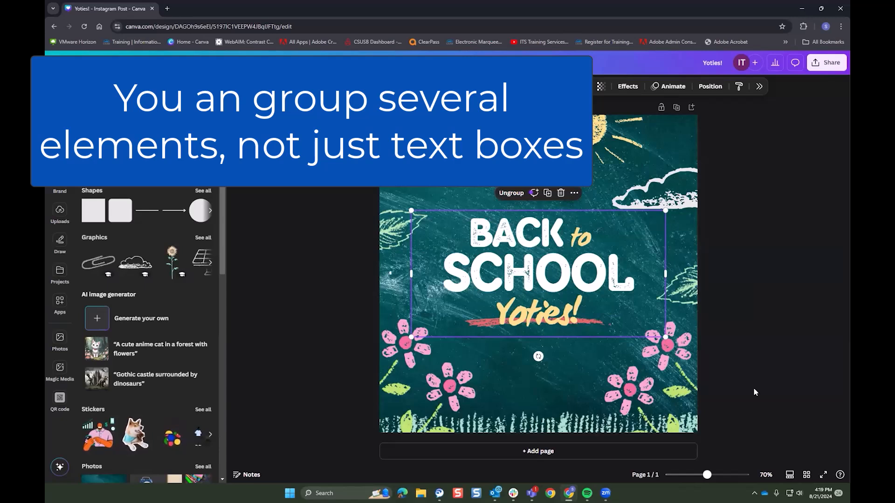
{"action": "left_click", "coordinate": [764, 324]}
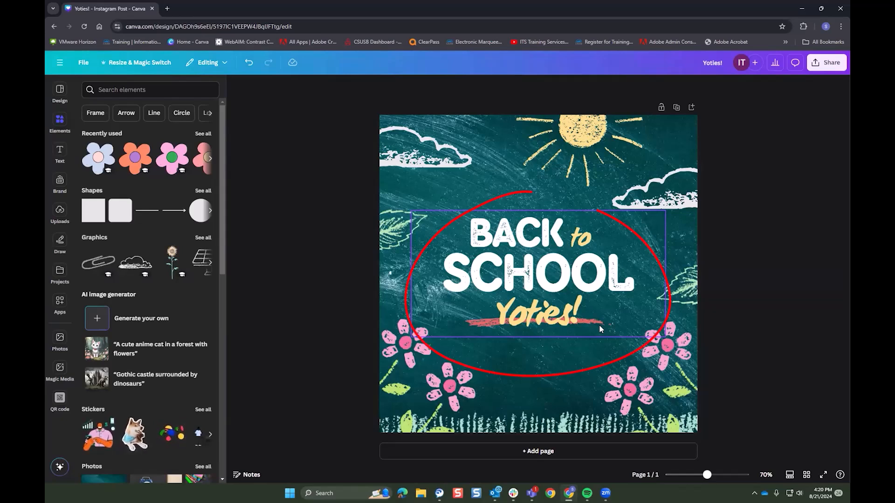
Bring the red underline layer above the grouped title and move the line down beneath Yoties!
{"action": "left_click", "coordinate": [600, 327]}
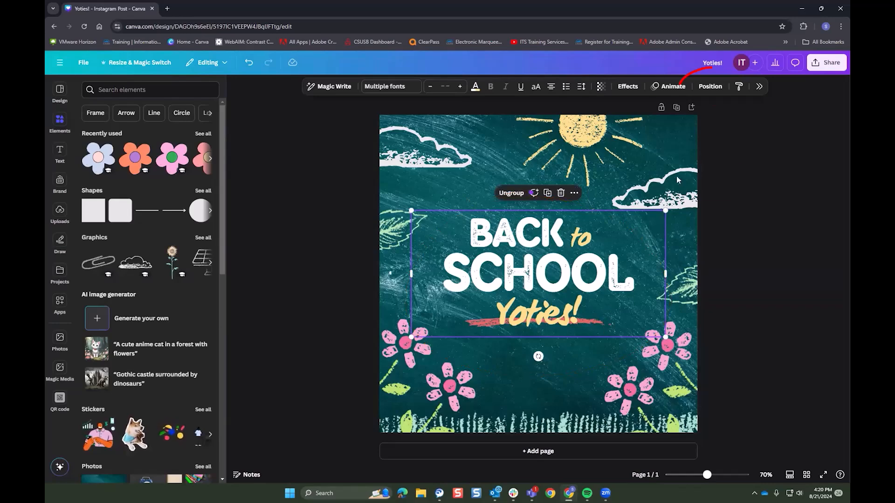
{"action": "left_click", "coordinate": [705, 87]}
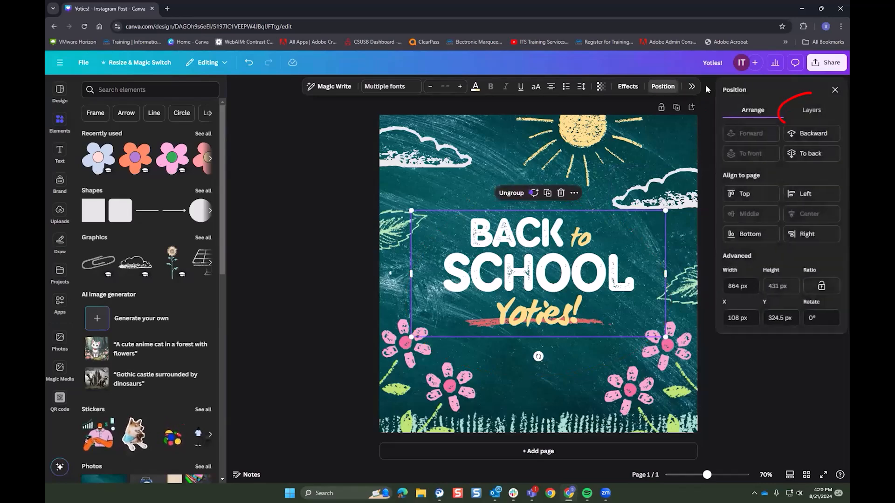
{"action": "left_click", "coordinate": [805, 112]}
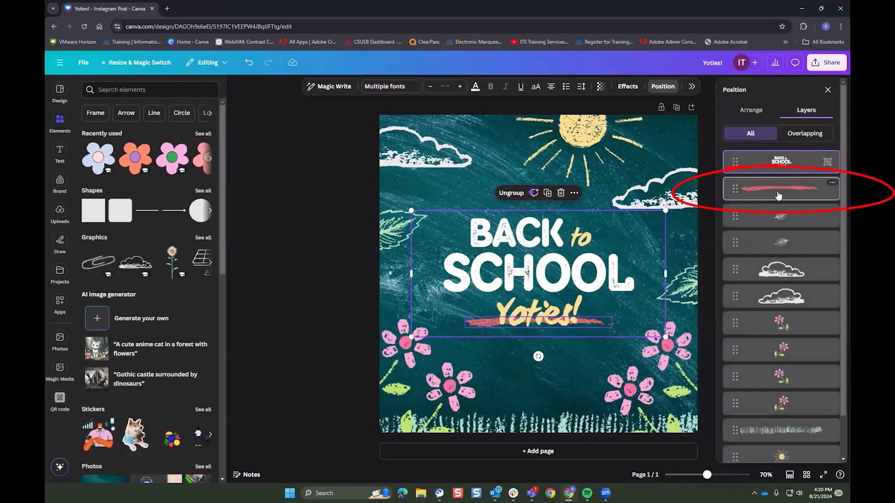
{"action": "left_click_drag", "start_coordinate": [778, 194], "coordinate": [773, 153]}
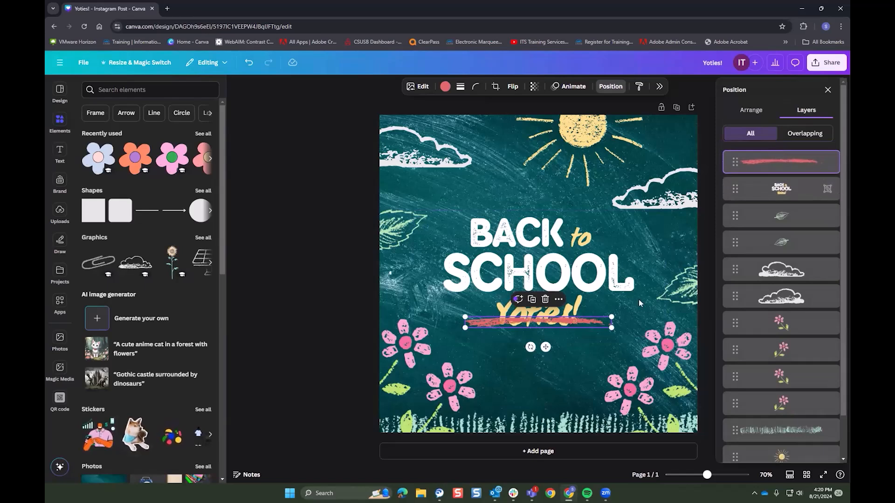
{"action": "left_click_drag", "start_coordinate": [548, 348], "coordinate": [551, 365]}
{"action": "left_click", "coordinate": [321, 298]}
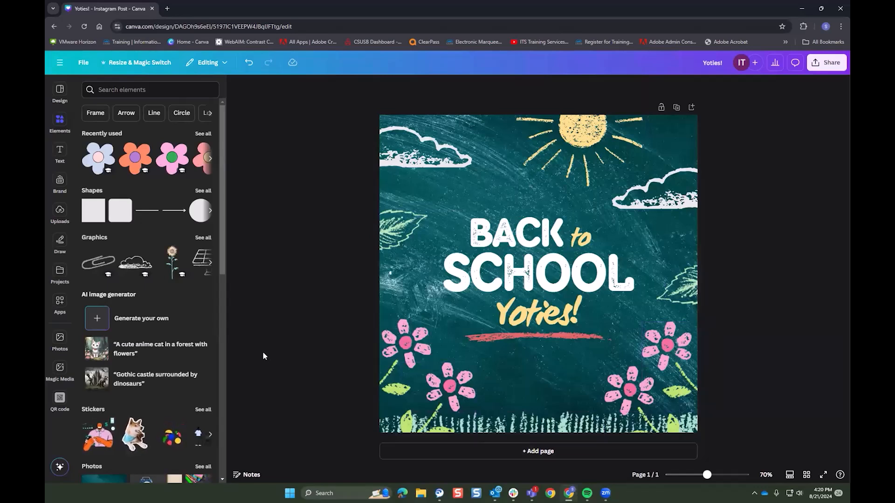
Add a second page and set its background to the first blue in the brand colors.
{"action": "left_click", "coordinate": [525, 452]}
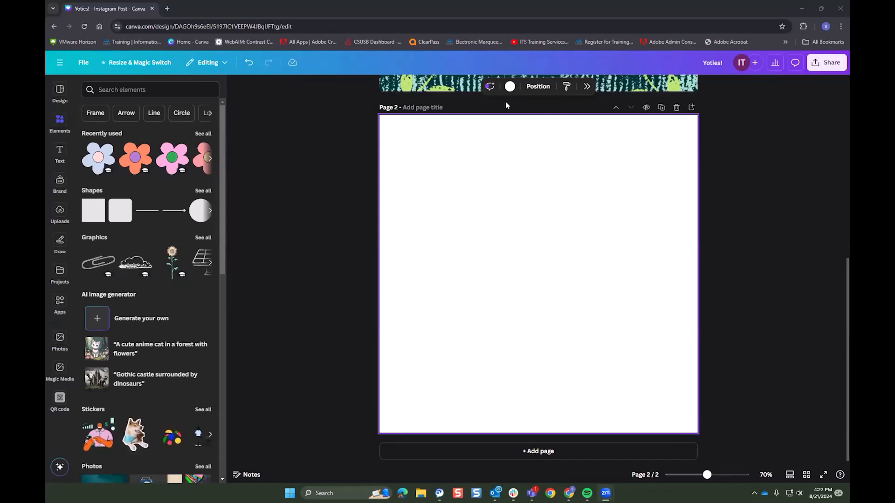
{"action": "left_click", "coordinate": [510, 86]}
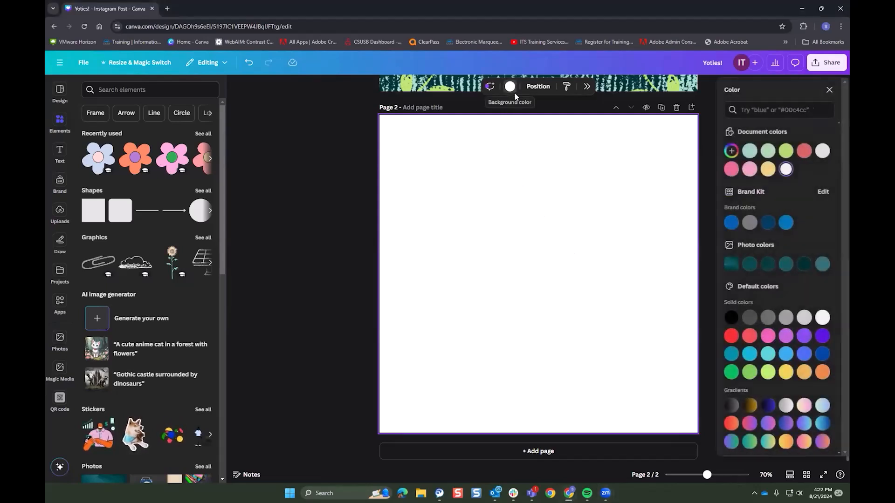
{"action": "left_click", "coordinate": [730, 223]}
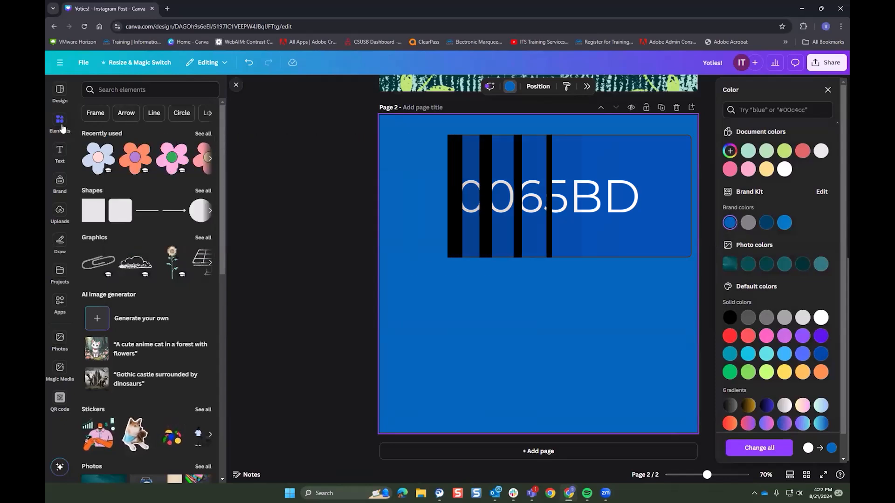
Search the elements library for "desk".
{"action": "left_click", "coordinate": [158, 90]}
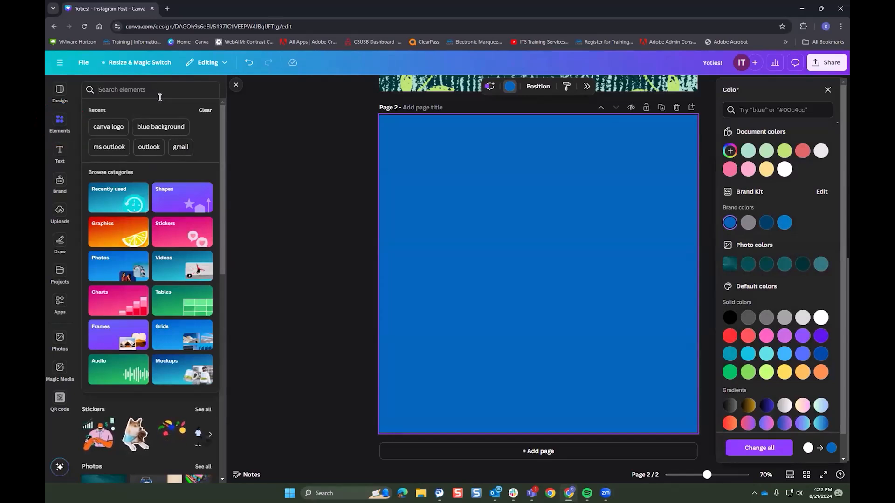
{"action": "type", "text": "desk"}
{"action": "key", "text": "Return"}
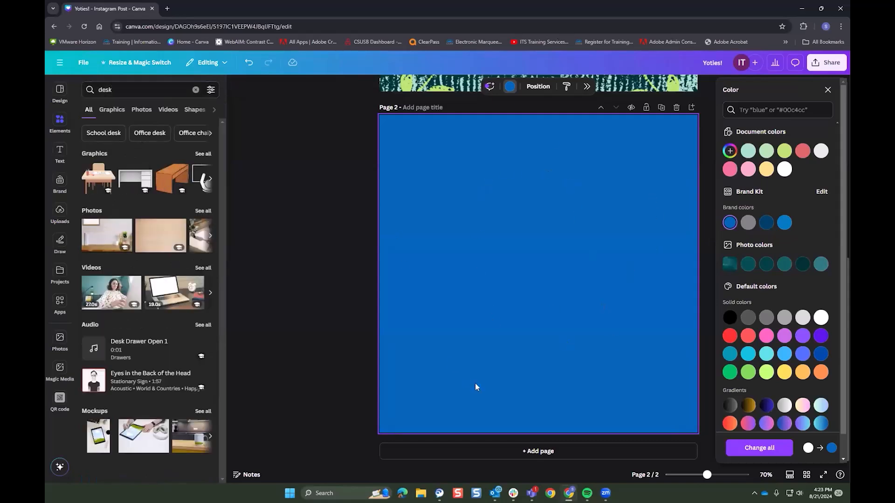
Try the desk photo with the white brick wall as page 2's background, and undo the replacement.
{"action": "left_click", "coordinate": [103, 240]}
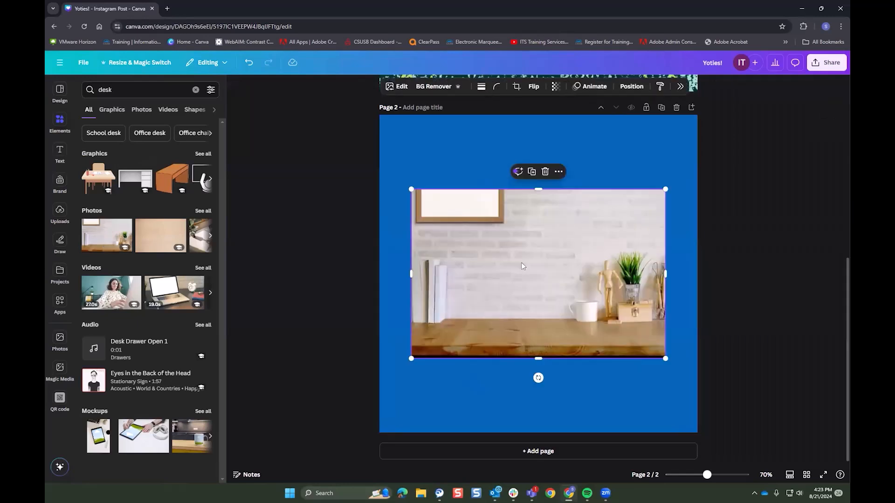
{"action": "right_click", "coordinate": [521, 262]}
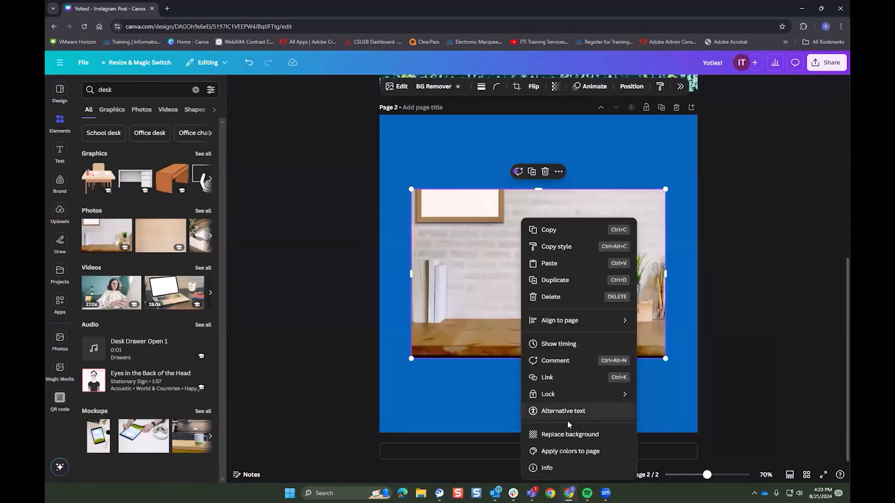
{"action": "left_click", "coordinate": [570, 435]}
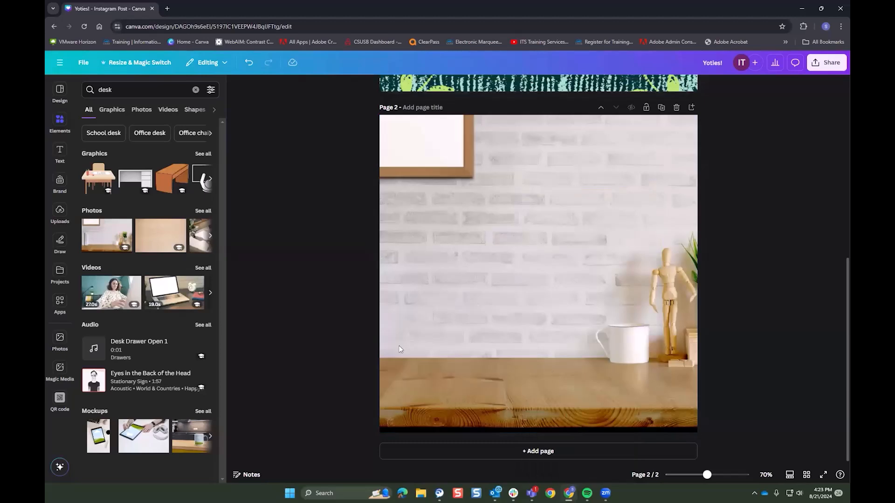
{"action": "key", "text": "ctrl+z"}
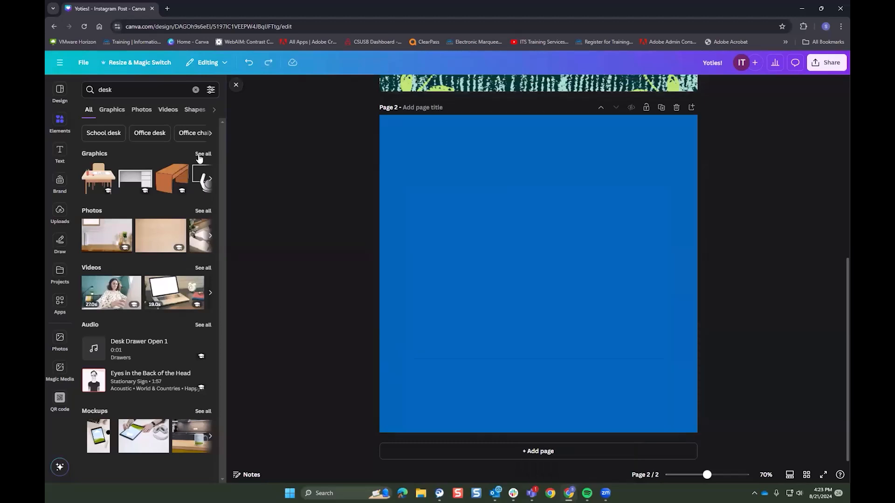
Add the orange desk graphic with books and a flower vase, shrink it and place it at the bottom centre of page 2.
{"action": "left_click", "coordinate": [201, 154]}
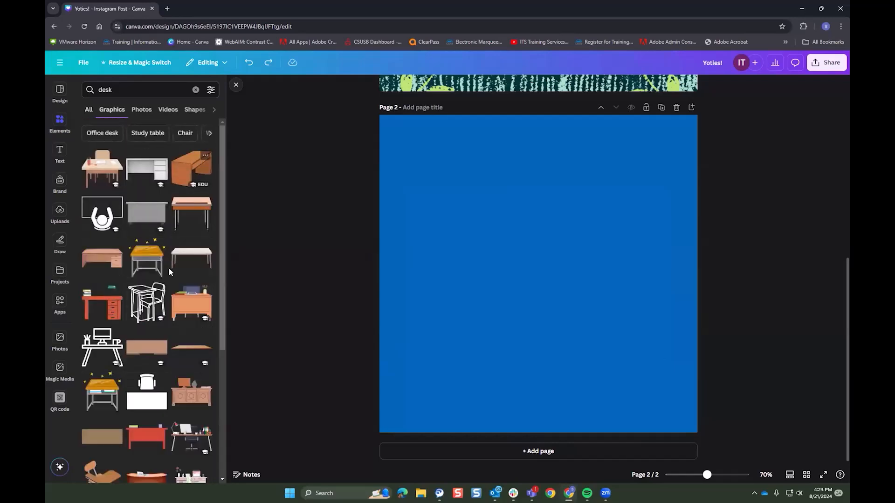
{"action": "left_click", "coordinate": [192, 305]}
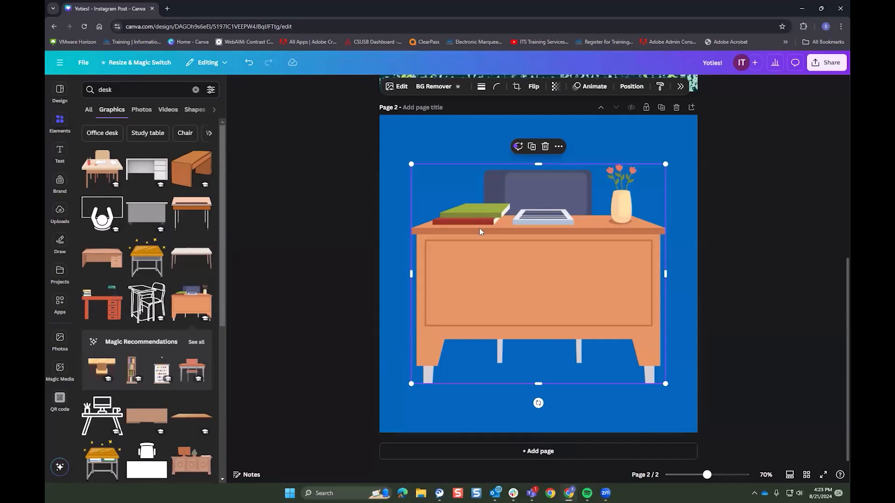
{"action": "left_click_drag", "start_coordinate": [666, 167], "coordinate": [576, 247]}
{"action": "left_click_drag", "start_coordinate": [498, 315], "coordinate": [542, 364]}
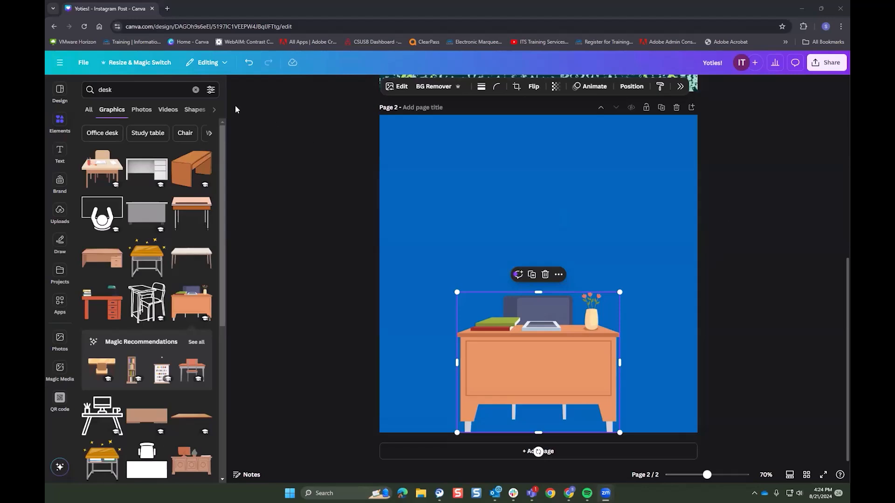
Search the elements library for "chalk doodles" and show only the graphics.
{"action": "left_click", "coordinate": [196, 90]}
{"action": "left_click", "coordinate": [151, 87]}
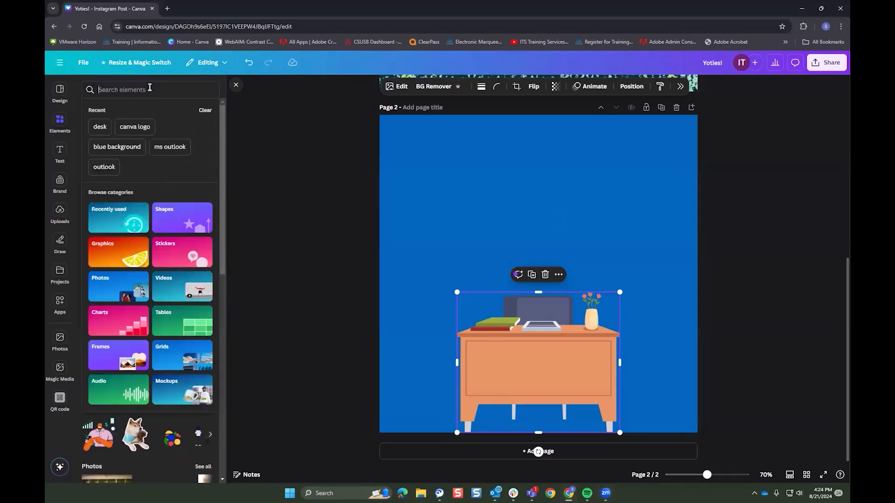
{"action": "type", "text": "chalk"}
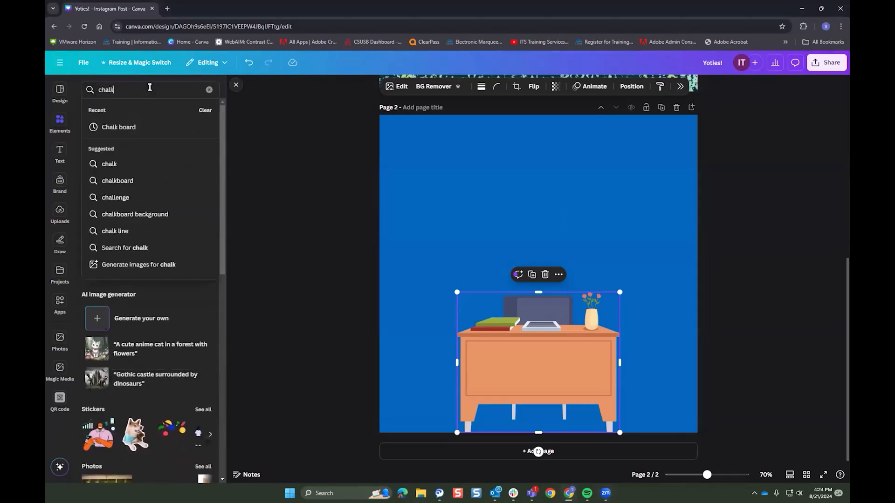
{"action": "type", "text": " doodles"}
{"action": "key", "text": "Return"}
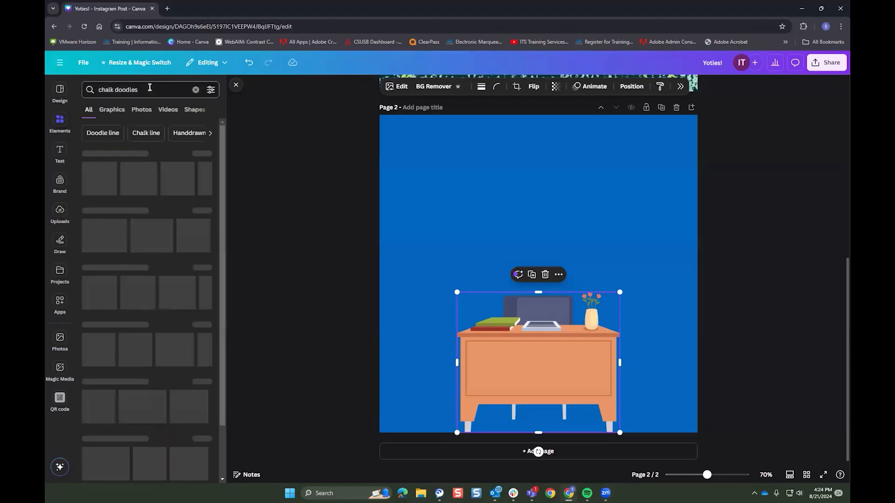
{"action": "left_click", "coordinate": [207, 157]}
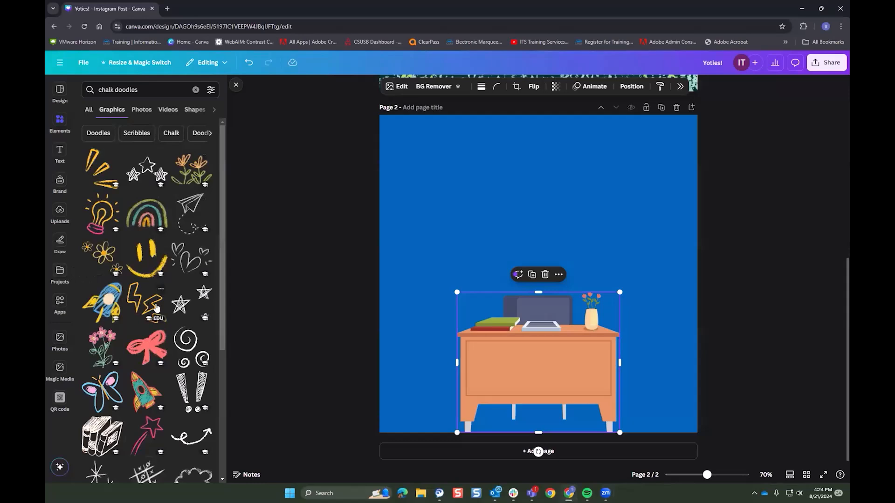
Add the scribbled three-star chalk graphic above the desk on page 2 and recolor it to light grey #e9e9e9.
{"action": "left_click", "coordinate": [182, 303]}
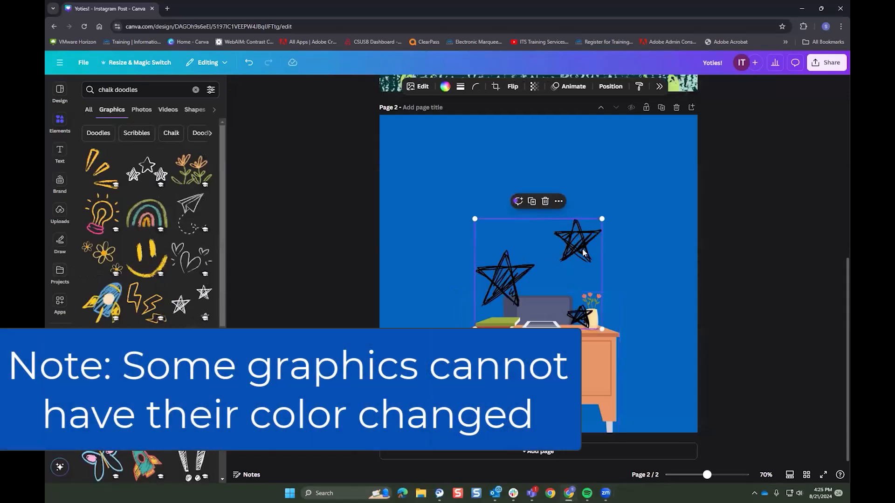
{"action": "left_click_drag", "start_coordinate": [553, 256], "coordinate": [500, 189]}
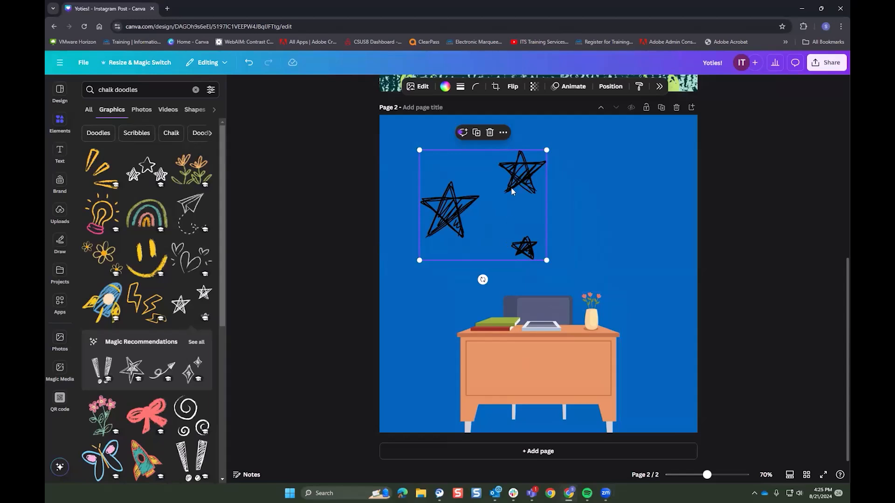
{"action": "left_click", "coordinate": [445, 88]}
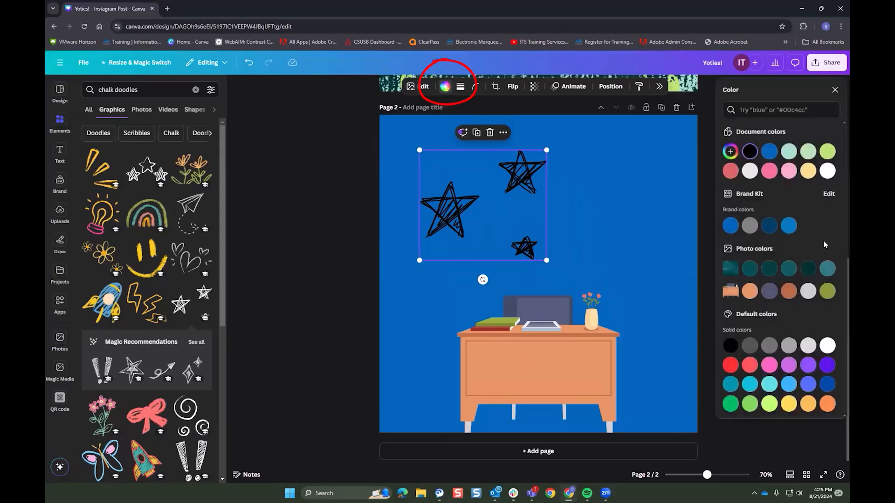
{"action": "left_click", "coordinate": [750, 171]}
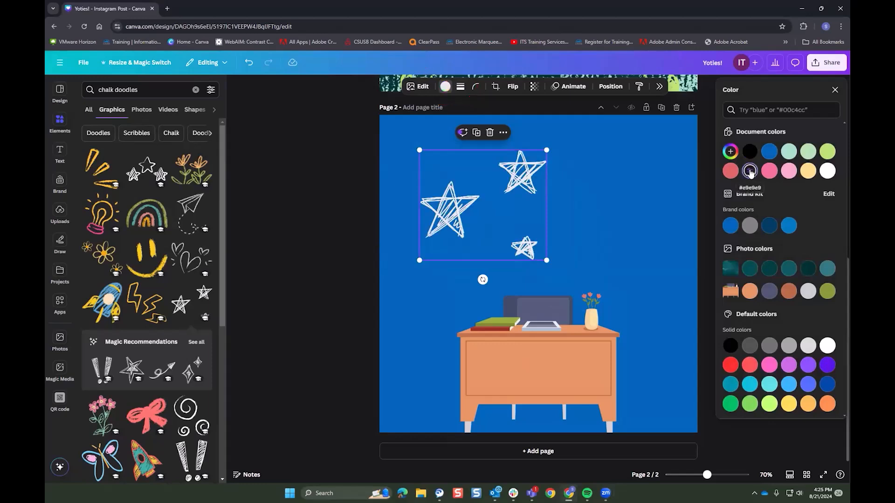
Shrink the star graphic and arrange copies in page 2's upper-left, middle-left and upper-right areas.
{"action": "left_click_drag", "start_coordinate": [547, 151], "coordinate": [504, 187]}
{"action": "left_click_drag", "start_coordinate": [504, 260], "coordinate": [513, 269]}
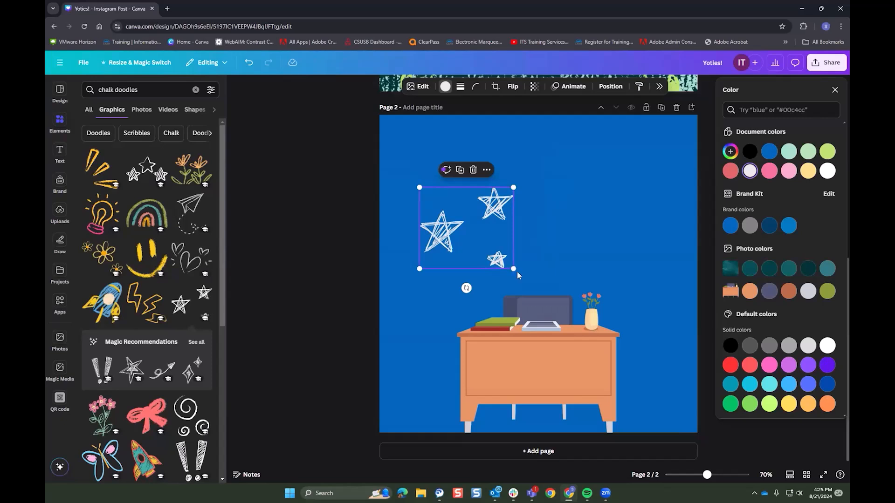
{"action": "left_click_drag", "start_coordinate": [476, 231], "coordinate": [646, 169]}
{"action": "left_click_drag", "start_coordinate": [437, 147], "coordinate": [440, 259]}
{"action": "left_click", "coordinate": [652, 171]}
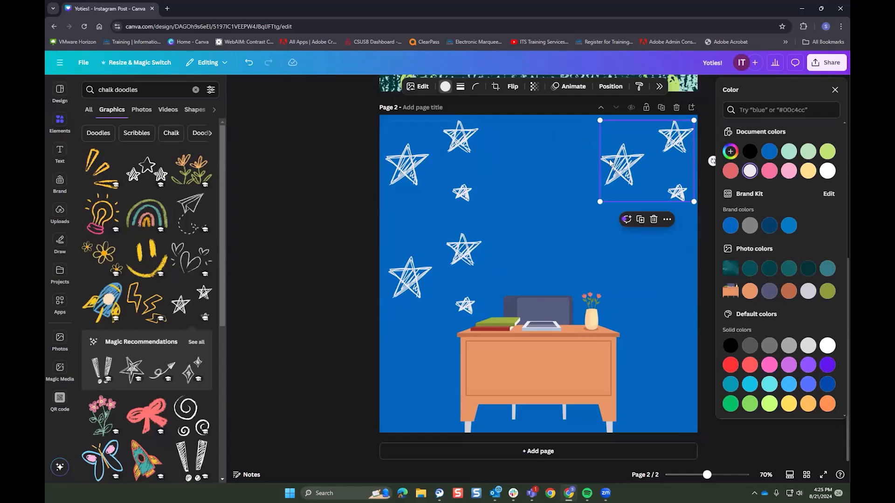
Flip the upper-right stars horizontally and place a flipped copy below them, beside the desk.
{"action": "left_click", "coordinate": [515, 93]}
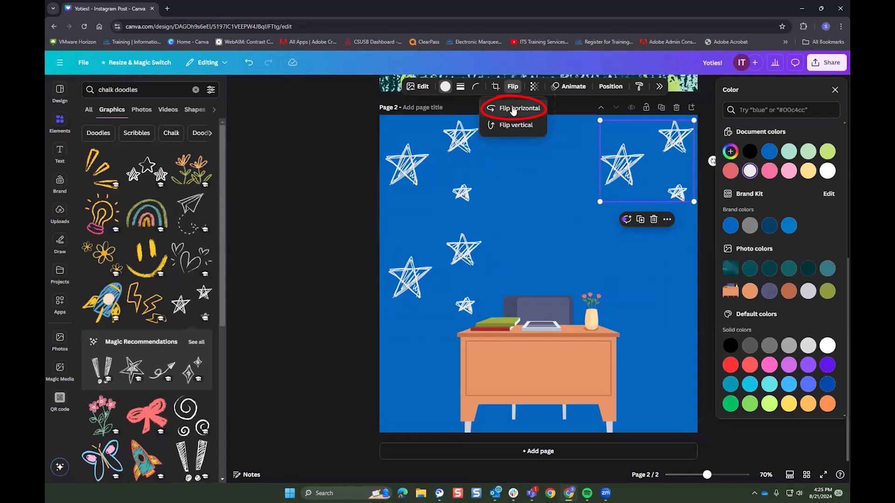
{"action": "left_click", "coordinate": [513, 108]}
{"action": "left_click_drag", "start_coordinate": [632, 177], "coordinate": [630, 277]}
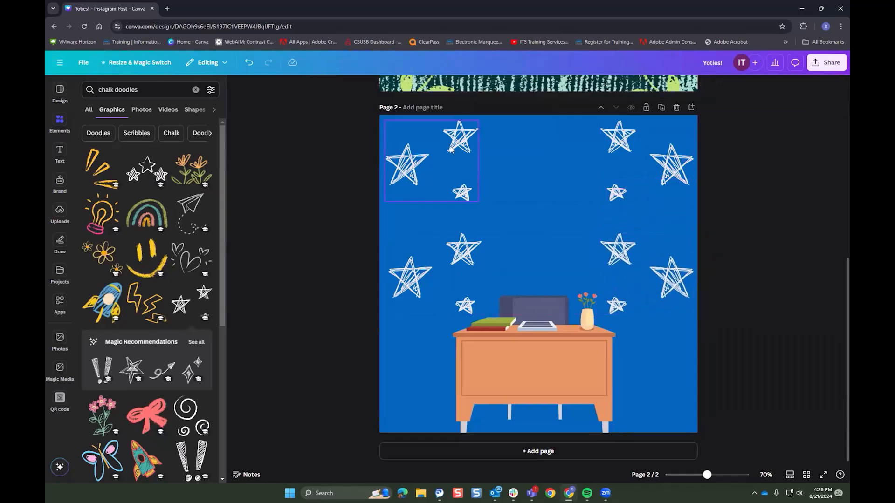
Set the transparency of the upper-left star graphic to 35.
{"action": "left_click", "coordinate": [451, 149]}
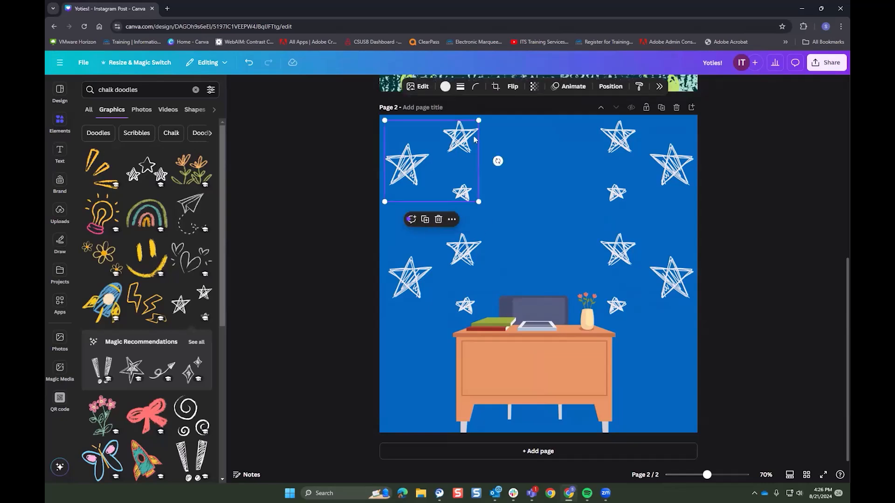
{"action": "left_click", "coordinate": [534, 92]}
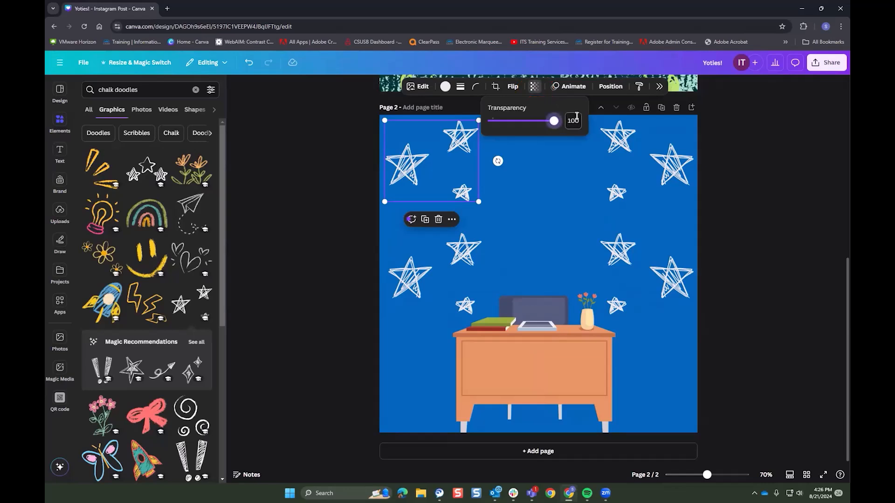
{"action": "left_click_drag", "start_coordinate": [551, 124], "coordinate": [515, 134]}
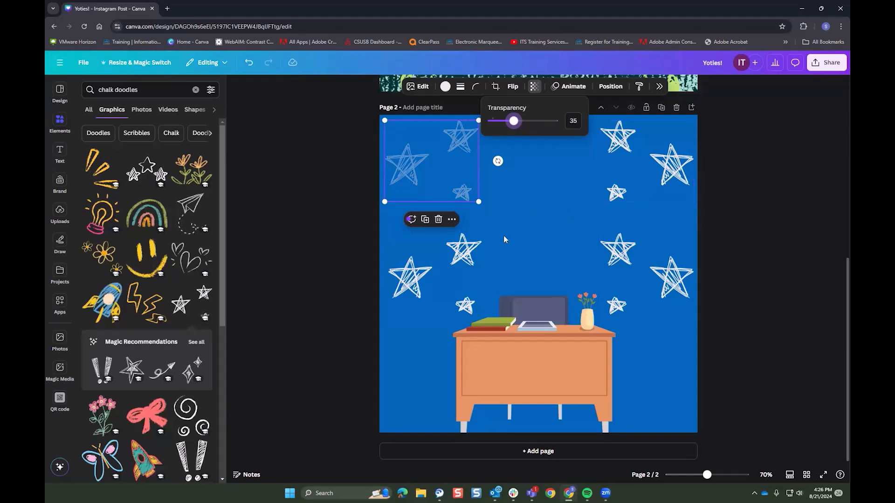
Select the other three star graphics together and lower their transparency to match the upper-left stars.
{"action": "left_click", "coordinate": [465, 251]}
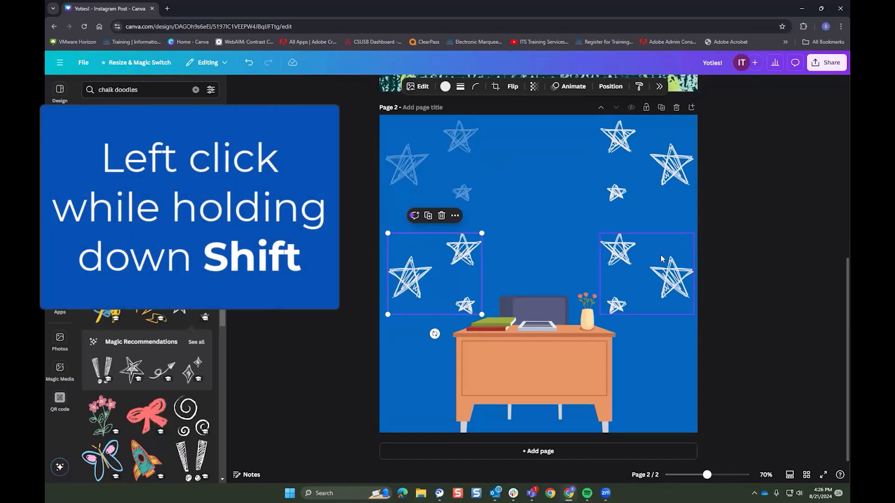
{"action": "left_click", "coordinate": [662, 258], "text": "shift"}
{"action": "left_click", "coordinate": [650, 167], "text": "shift"}
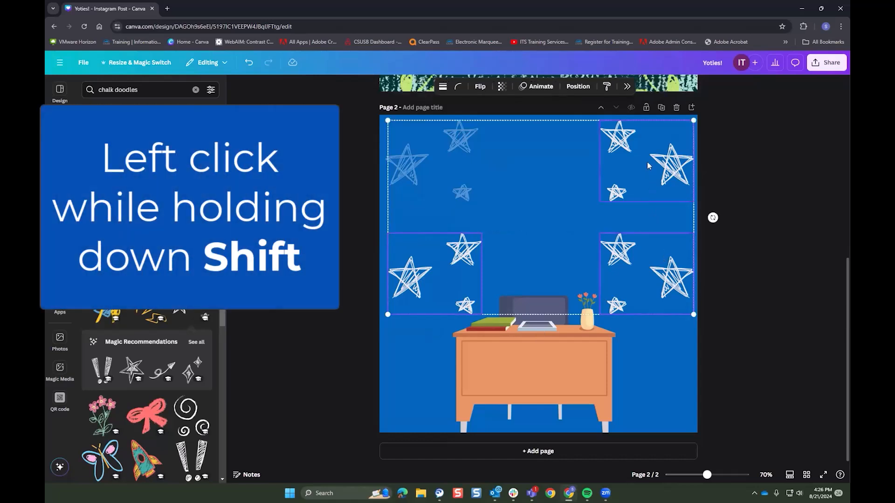
{"action": "left_click", "coordinate": [502, 87]}
{"action": "left_click_drag", "start_coordinate": [521, 125], "coordinate": [483, 129]}
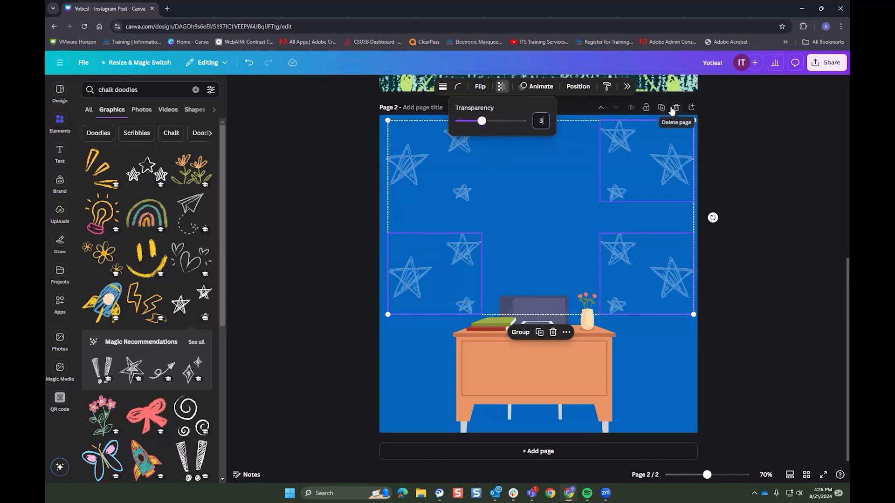
{"action": "left_click", "coordinate": [302, 209]}
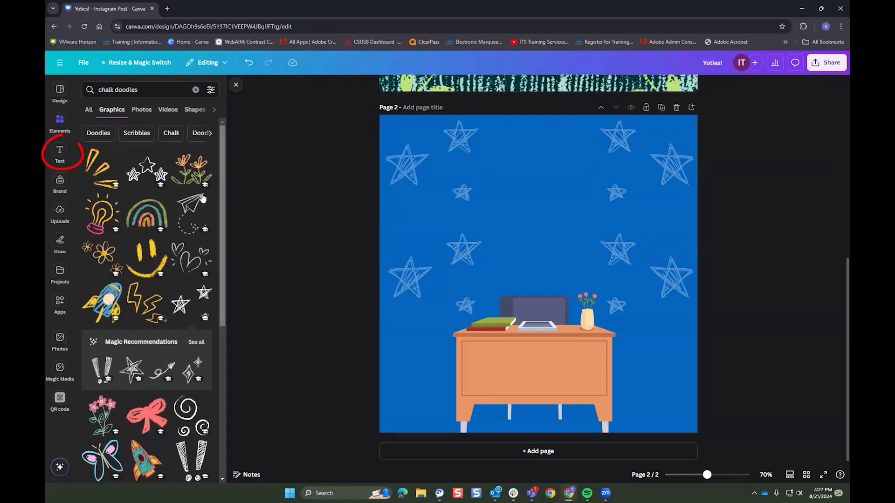
Add a text box to page 2 of the design.
{"action": "left_click", "coordinate": [64, 155]}
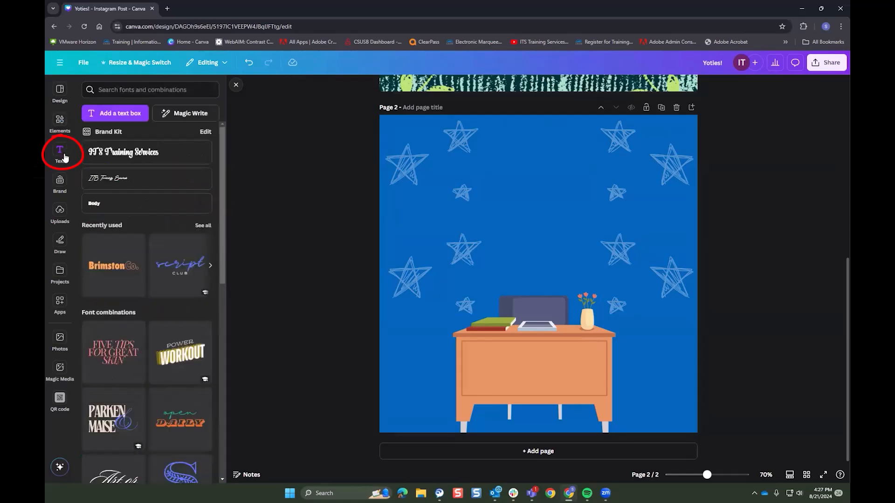
{"action": "left_click", "coordinate": [108, 117]}
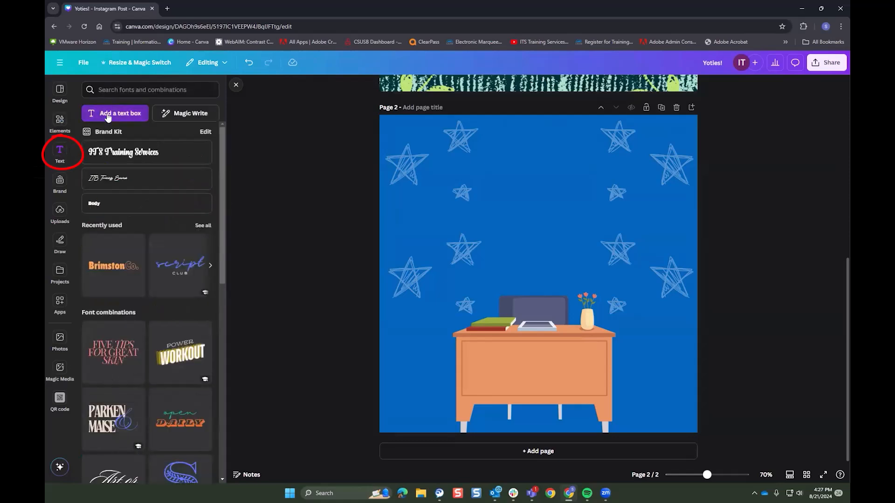
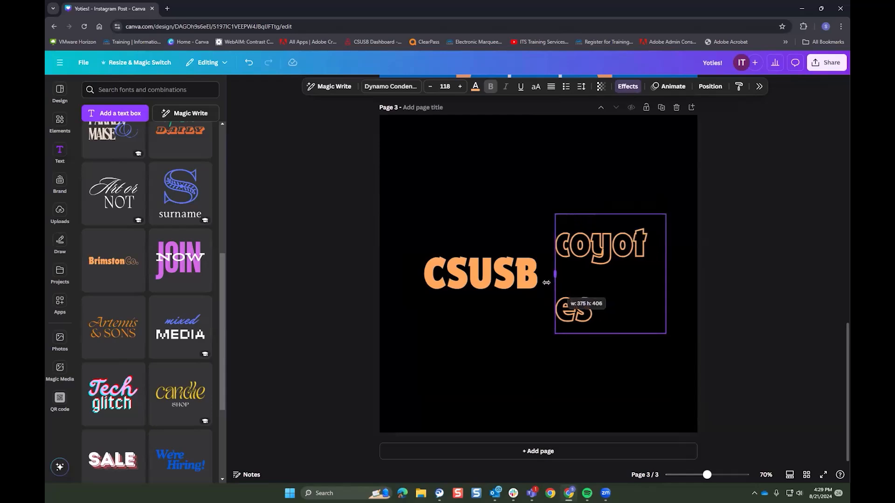
{"action": "left_click", "coordinate": [765, 260]}
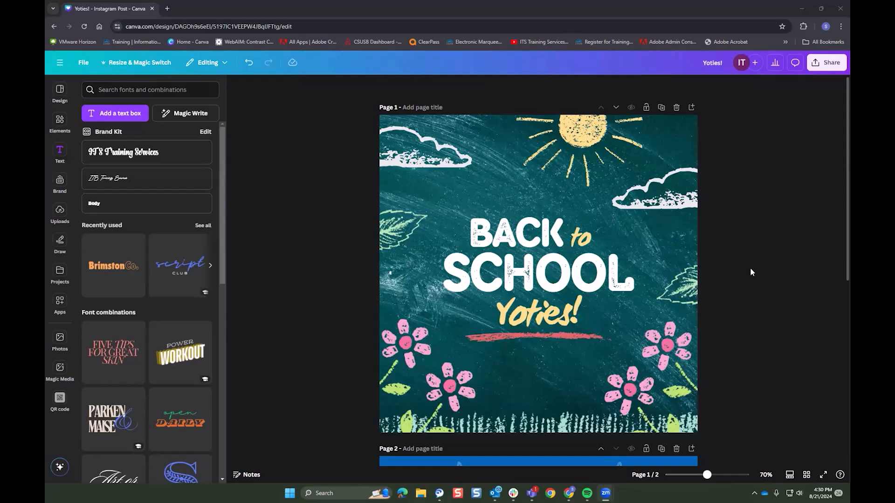
Review both pages, open the design's download settings and keep PNG as the file type.
{"action": "scroll", "coordinate": [749, 270], "scroll_direction": "down", "scroll_amount": 6}
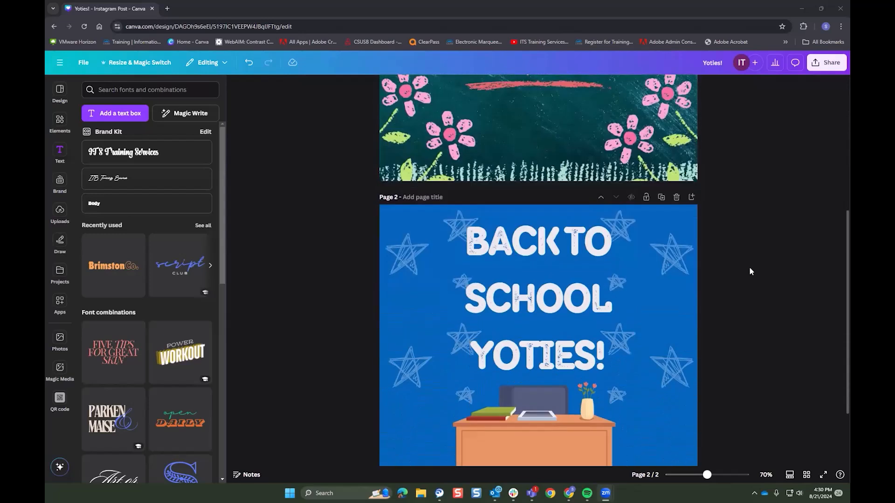
{"action": "scroll", "coordinate": [750, 269], "scroll_direction": "up", "scroll_amount": 5}
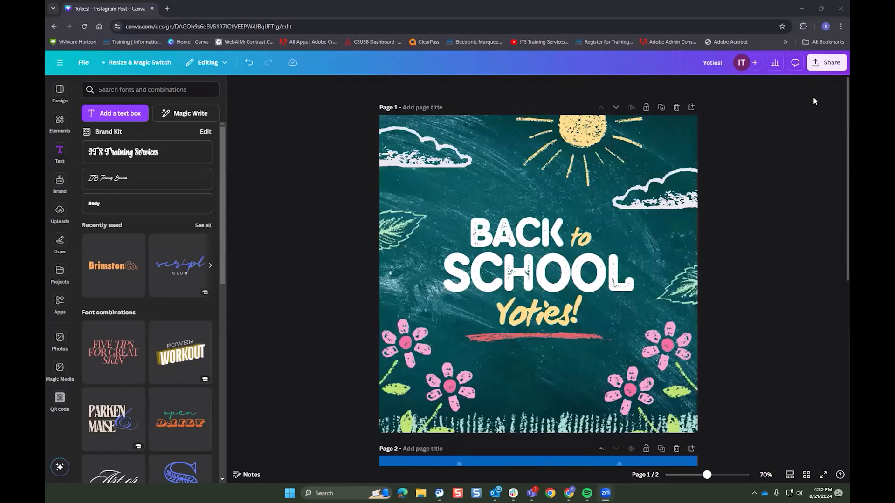
{"action": "left_click", "coordinate": [826, 65]}
{"action": "left_click", "coordinate": [730, 282]}
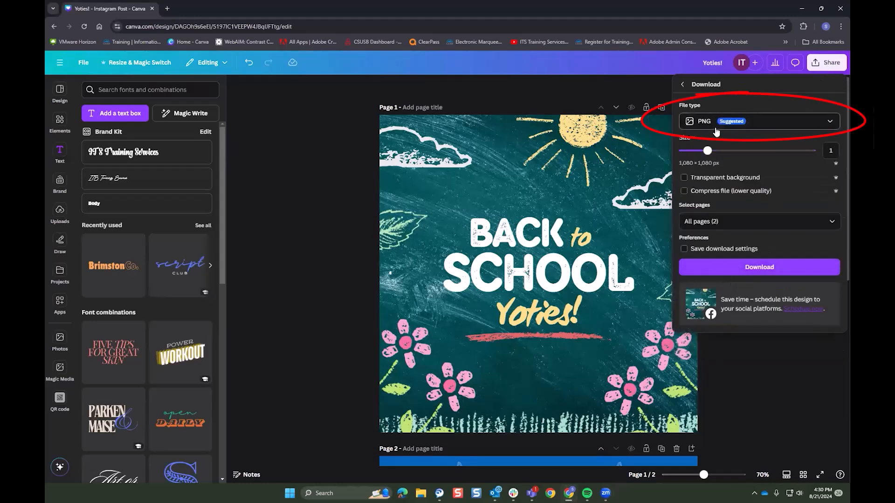
{"action": "left_click", "coordinate": [762, 126]}
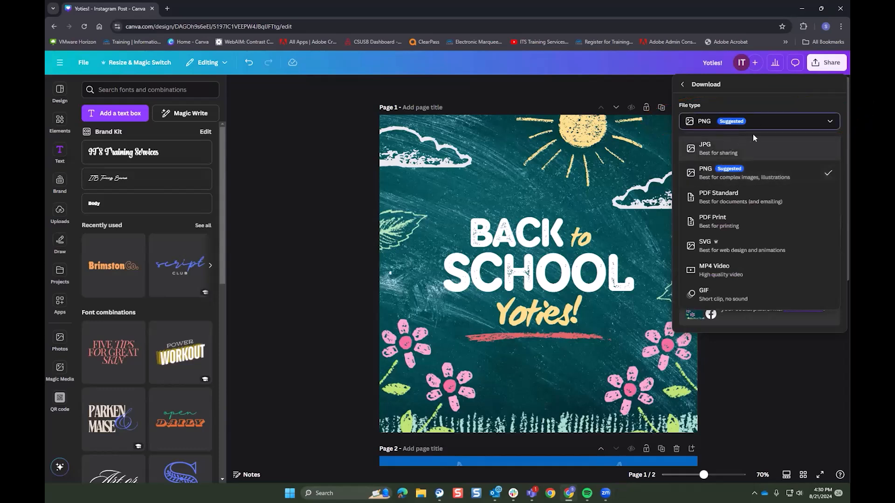
{"action": "left_click", "coordinate": [795, 124]}
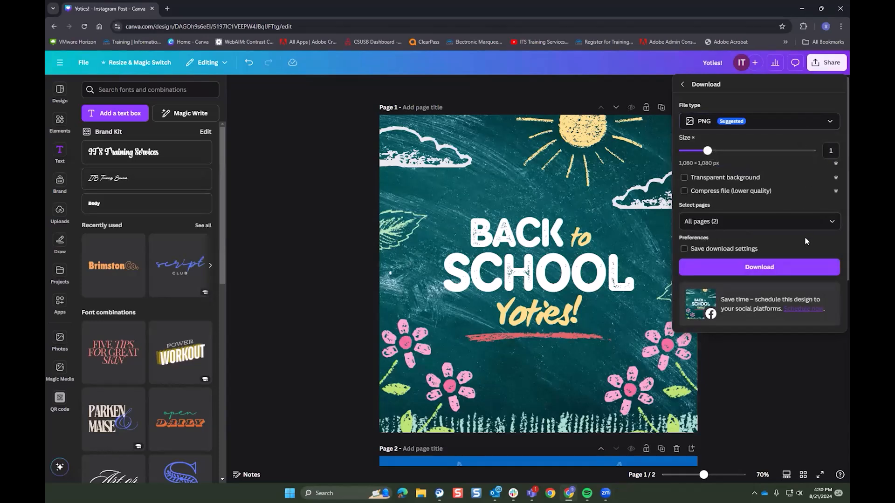
Limit the download to page 1 only and download it as a PNG.
{"action": "left_click", "coordinate": [835, 222]}
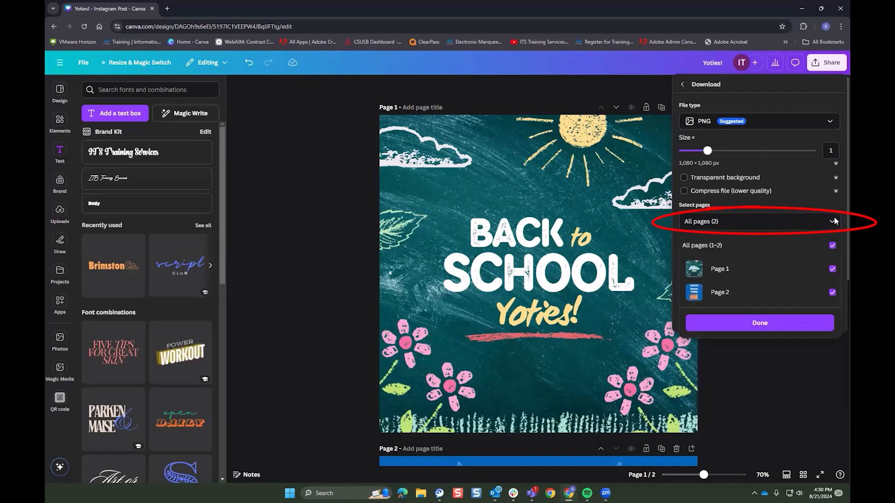
{"action": "left_click", "coordinate": [825, 247]}
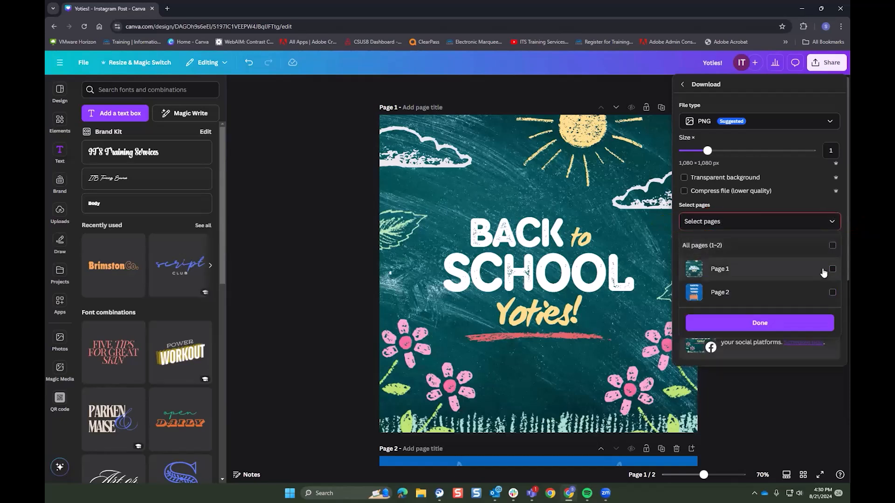
{"action": "left_click", "coordinate": [824, 271]}
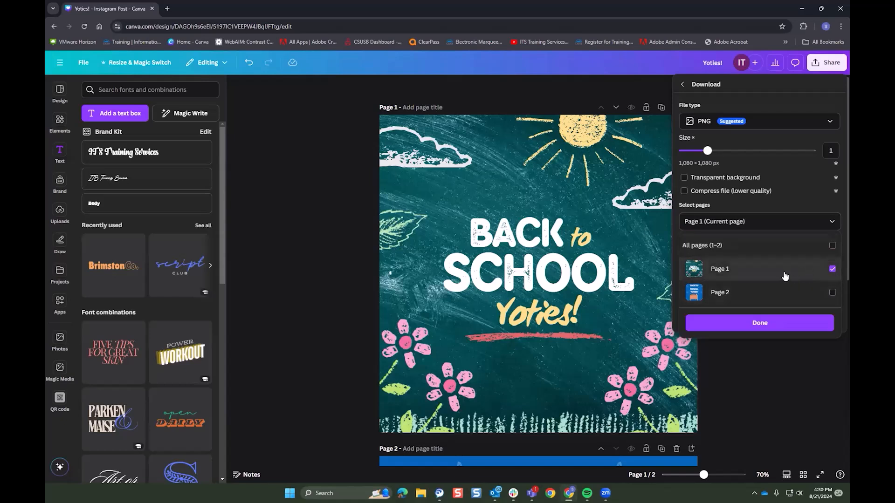
{"action": "left_click", "coordinate": [764, 324]}
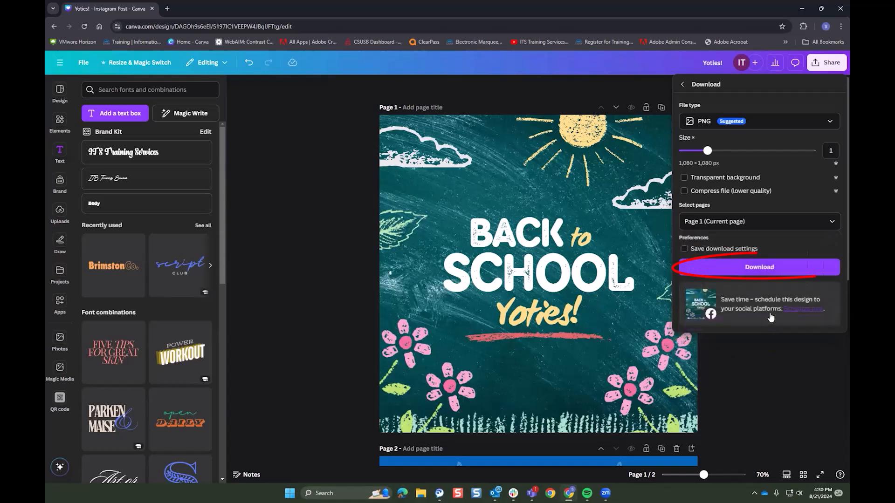
{"action": "left_click", "coordinate": [778, 270]}
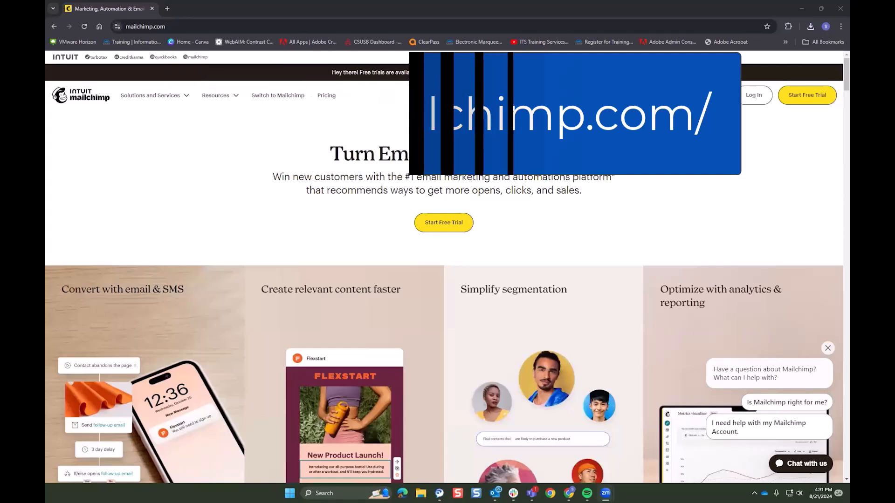
Switch to the Mailchimp website and go to its account login.
{"action": "left_click", "coordinate": [764, 93]}
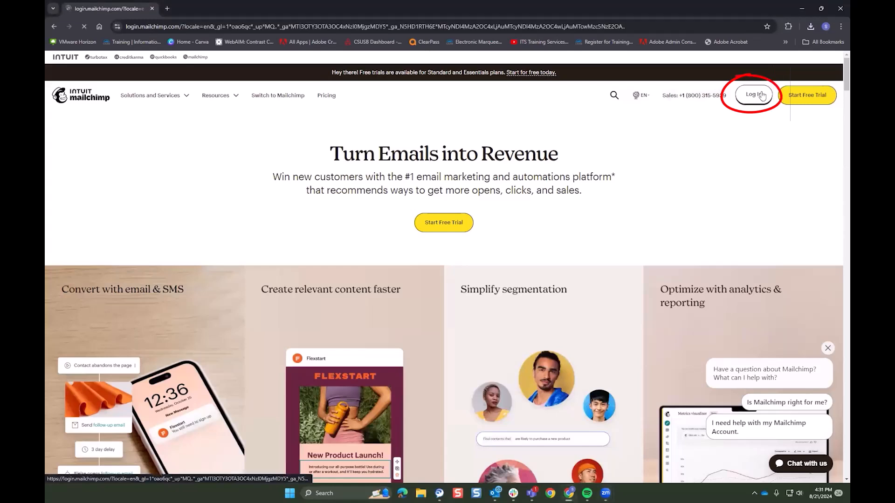
{"action": "left_click", "coordinate": [492, 144]}
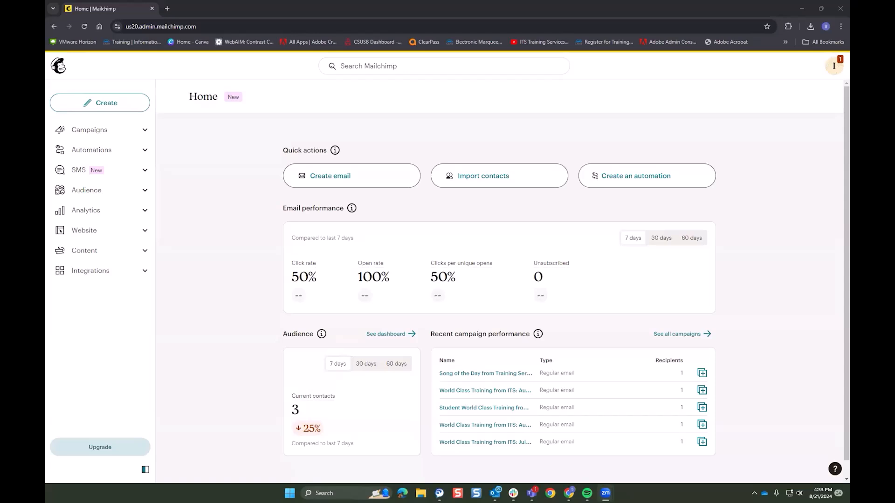
View the list of all contacts in the audience and open the saved email templates.
{"action": "left_click", "coordinate": [111, 191]}
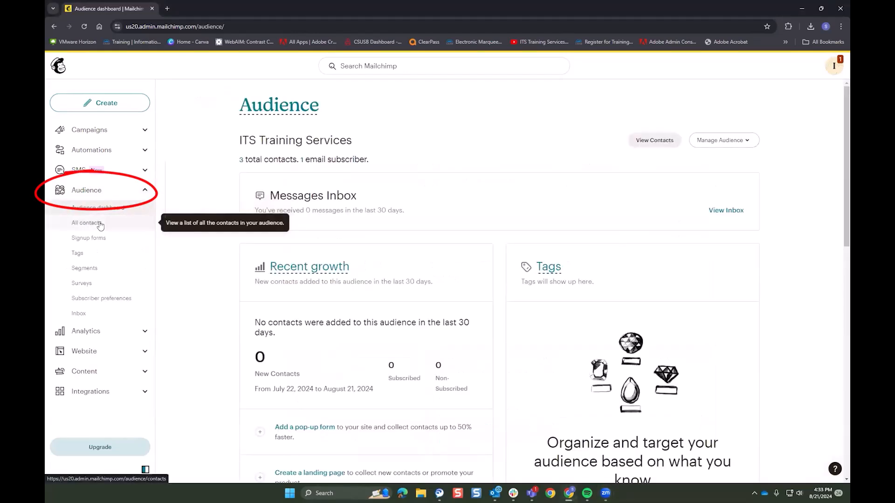
{"action": "left_click", "coordinate": [99, 224]}
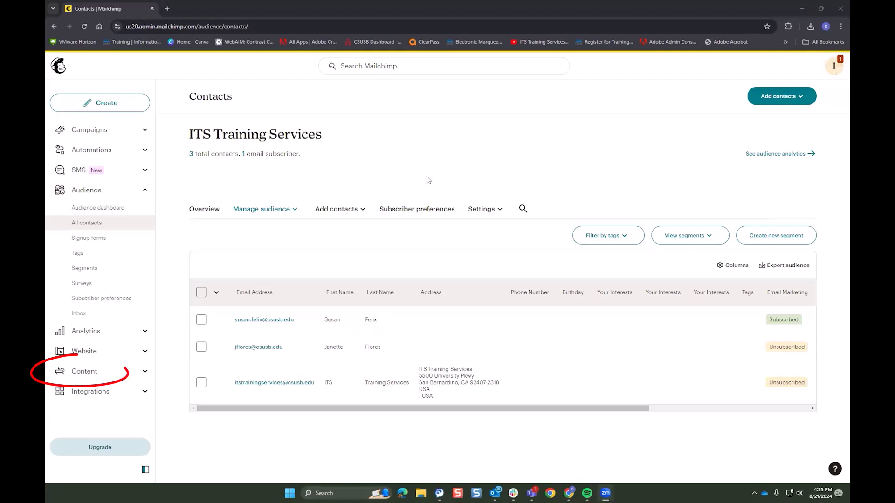
{"action": "left_click", "coordinate": [140, 371]}
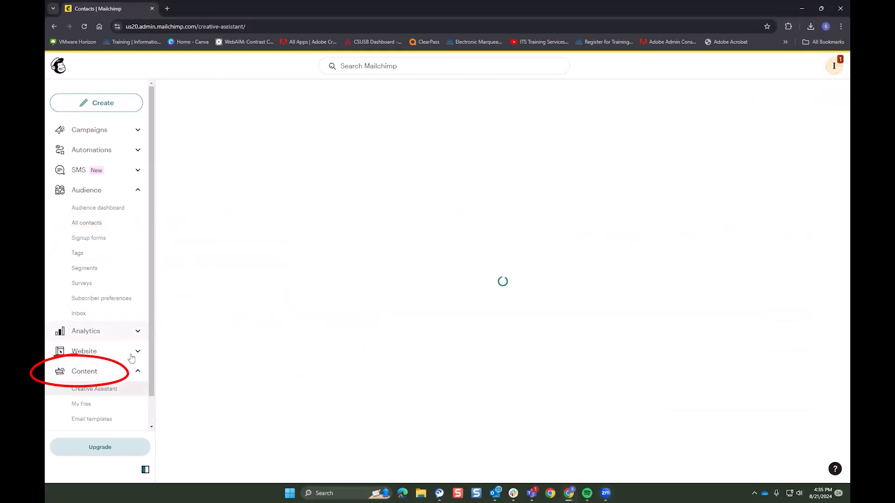
{"action": "left_click", "coordinate": [118, 390]}
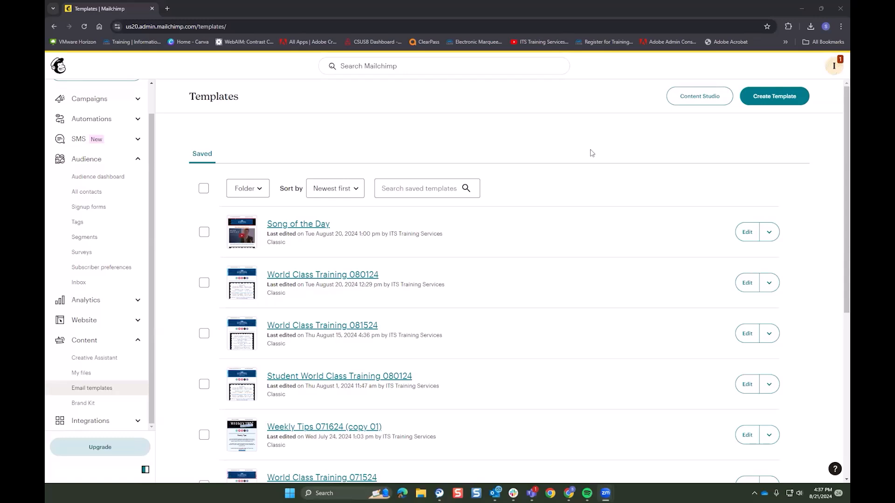
Create a new email template based on the basic 1 Column - Full Width layout.
{"action": "left_click", "coordinate": [767, 106]}
{"action": "scroll", "coordinate": [722, 223], "scroll_direction": "down", "scroll_amount": 3}
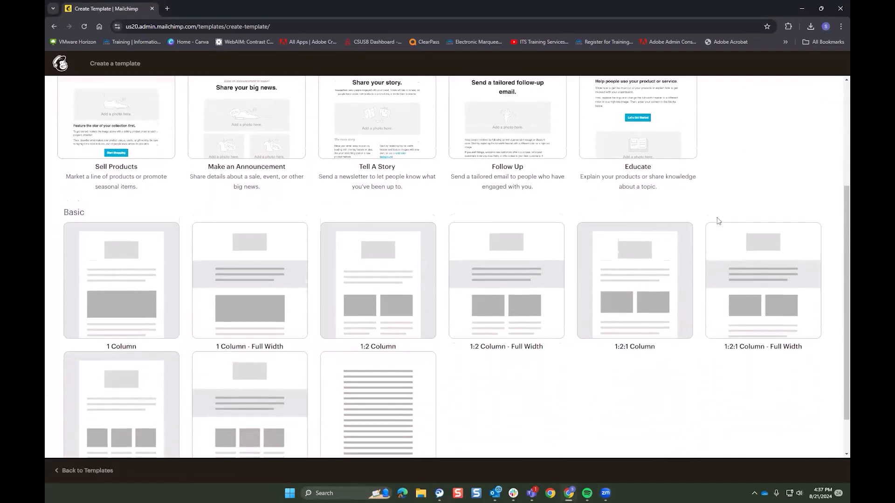
{"action": "scroll", "coordinate": [719, 221], "scroll_direction": "down", "scroll_amount": 1}
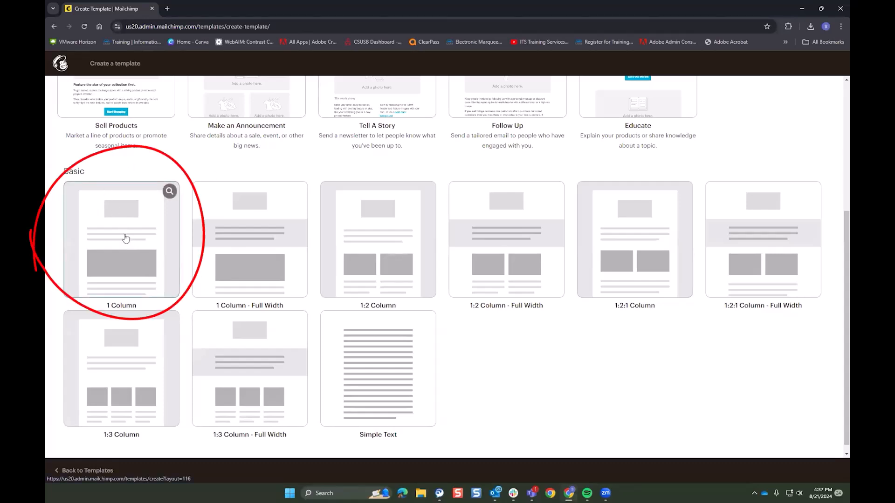
{"action": "left_click", "coordinate": [248, 264]}
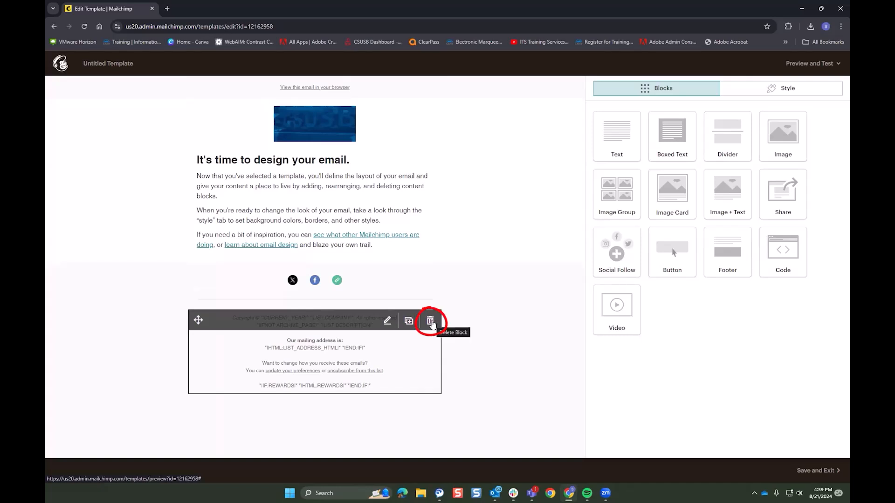
Delete the footer block containing the copyright and mailing address text from the template.
{"action": "left_click", "coordinate": [430, 323]}
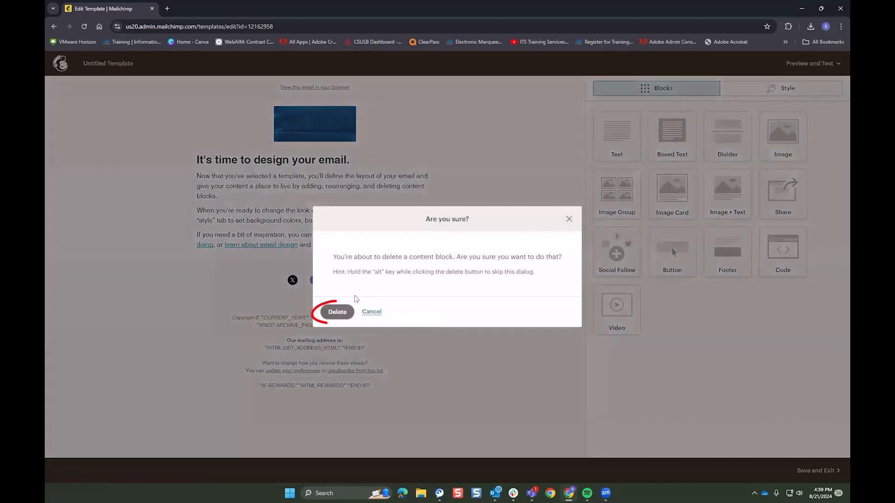
{"action": "left_click", "coordinate": [340, 316]}
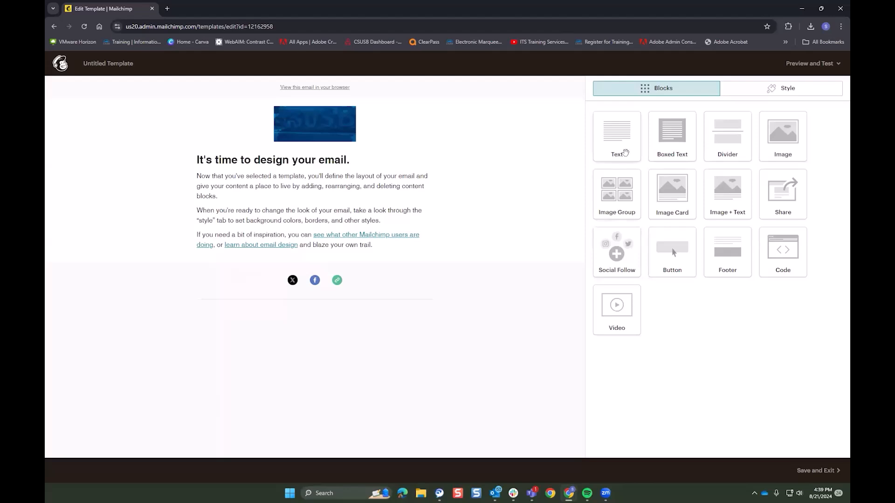
Insert a divider block directly beneath the header image.
{"action": "mouse_move", "coordinate": [404, 194]}
{"action": "mouse_move", "coordinate": [341, 289]}
{"action": "mouse_move", "coordinate": [382, 126]}
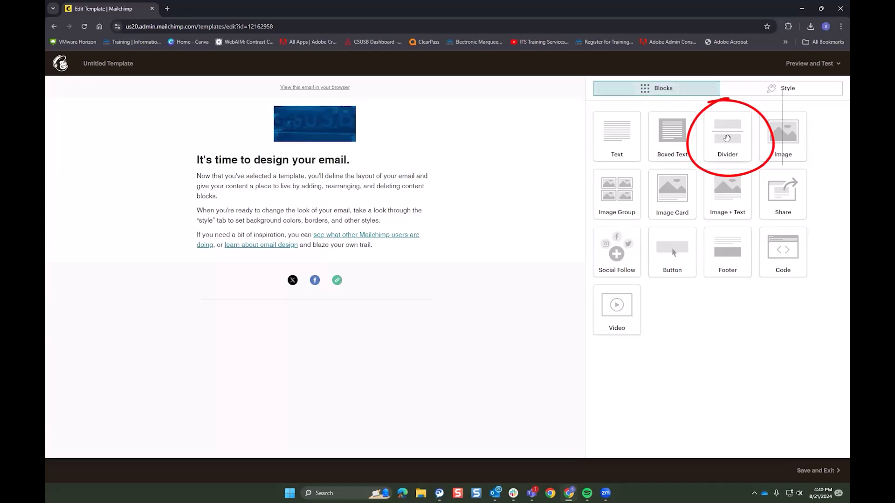
{"action": "left_click_drag", "start_coordinate": [727, 139], "coordinate": [370, 159]}
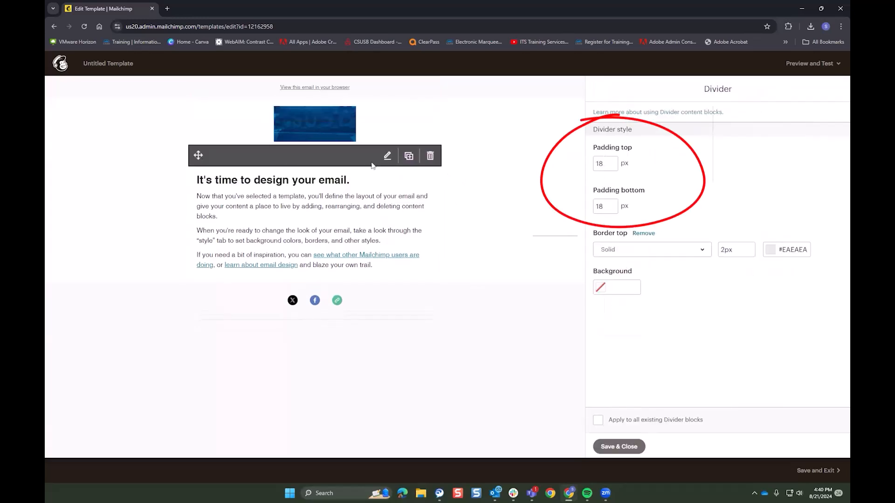
Color the divider's top border black (#000000), keep its style Solid at 2px, and save the block.
{"action": "left_click", "coordinate": [704, 252]}
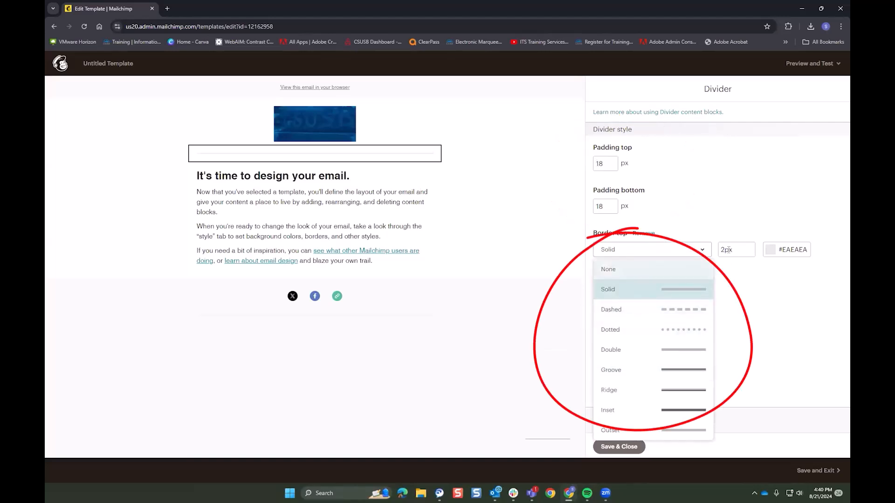
{"action": "left_click", "coordinate": [777, 250]}
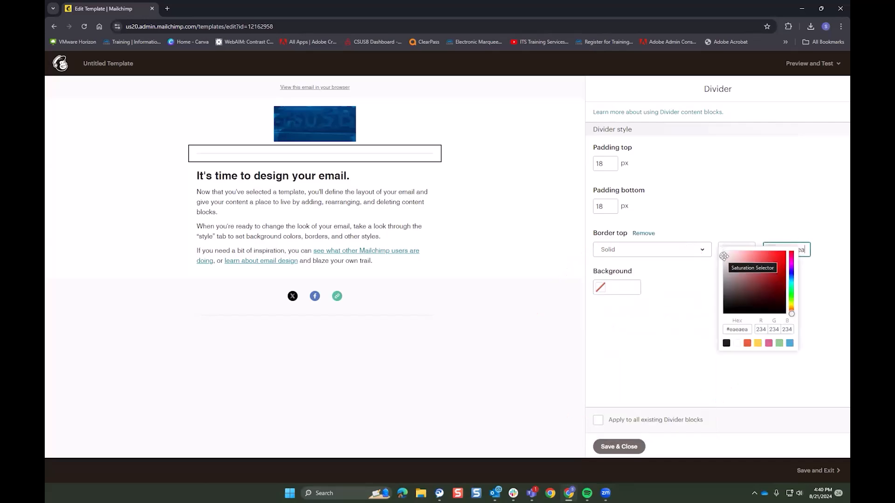
{"action": "left_click_drag", "start_coordinate": [724, 256], "coordinate": [714, 328]}
{"action": "left_click", "coordinate": [715, 328]}
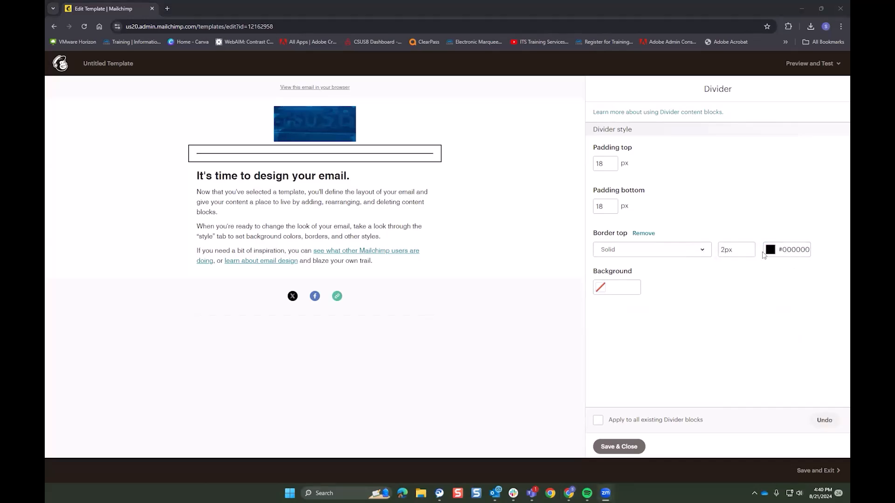
{"action": "left_click", "coordinate": [671, 251]}
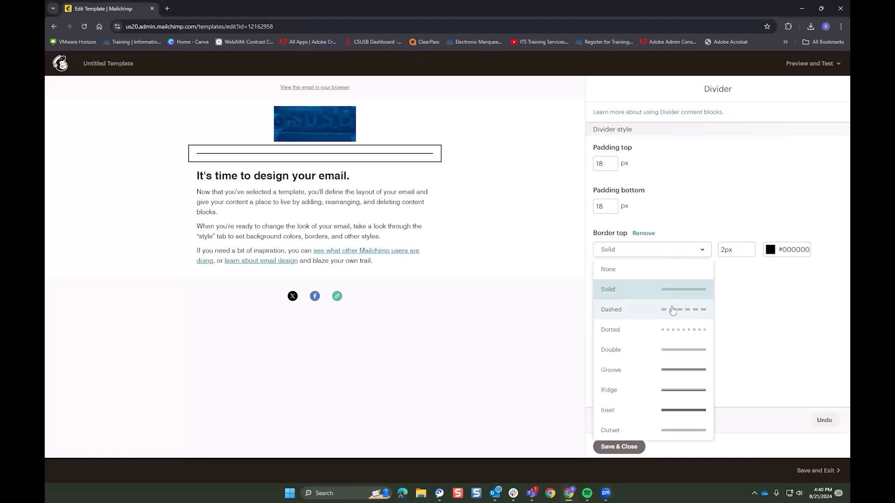
{"action": "left_click", "coordinate": [673, 309]}
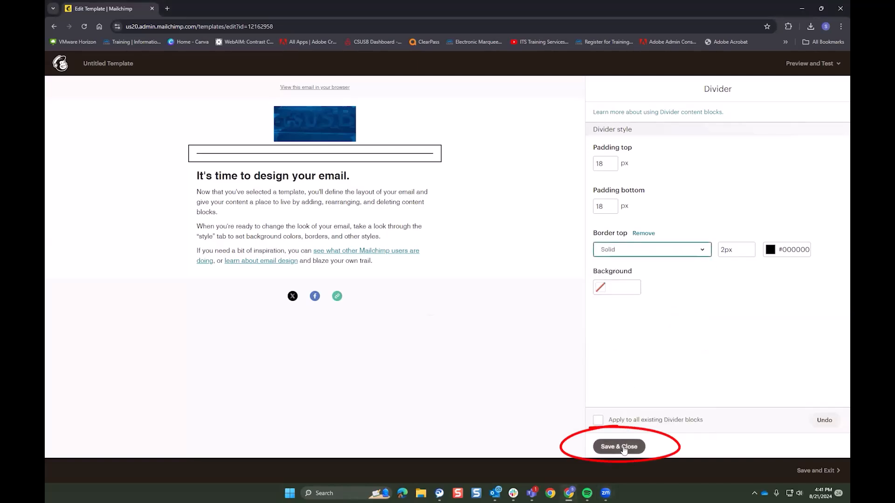
{"action": "left_click", "coordinate": [623, 445]}
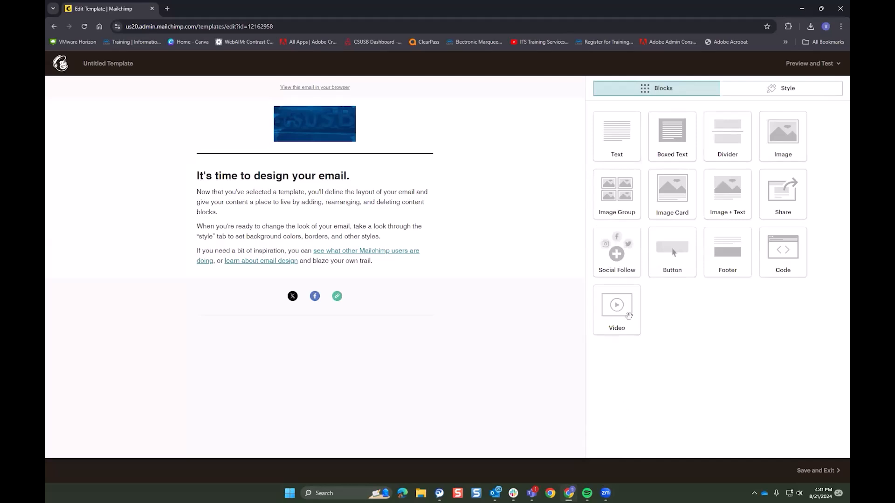
Replace all placeholder text in the body text block with "This is just a test text. Thank you for watching!".
{"action": "mouse_move", "coordinate": [330, 186]}
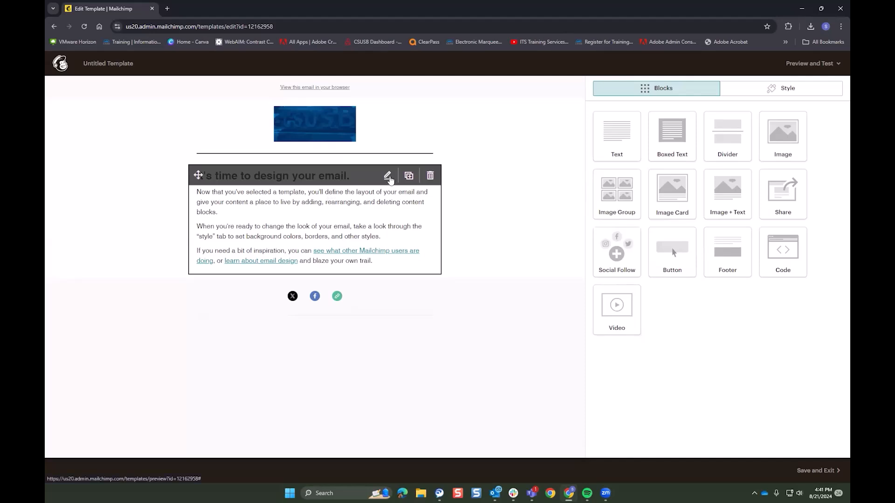
{"action": "left_click", "coordinate": [387, 176]}
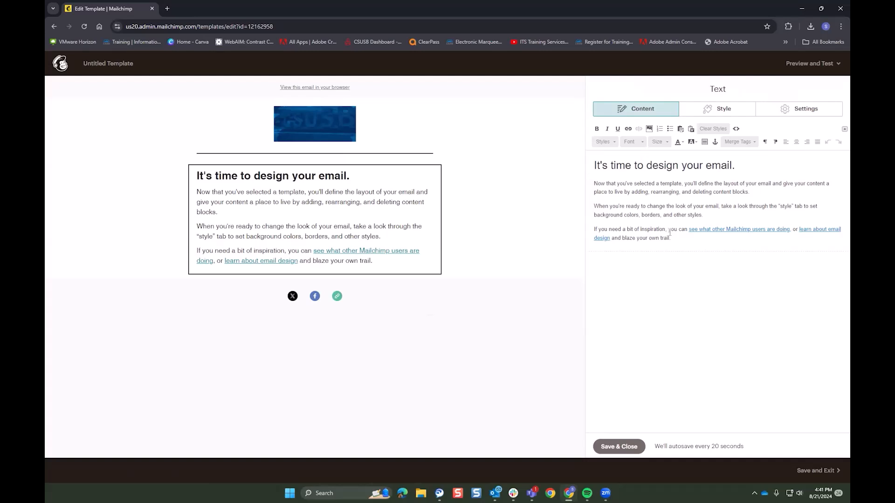
{"action": "left_click_drag", "start_coordinate": [671, 239], "coordinate": [571, 163]}
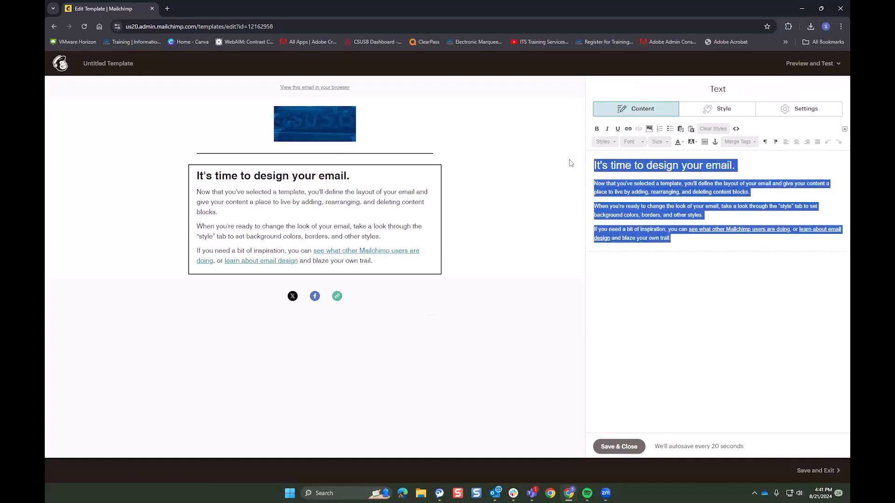
{"action": "type", "text": "This is just a test text. Thank you for watching!"}
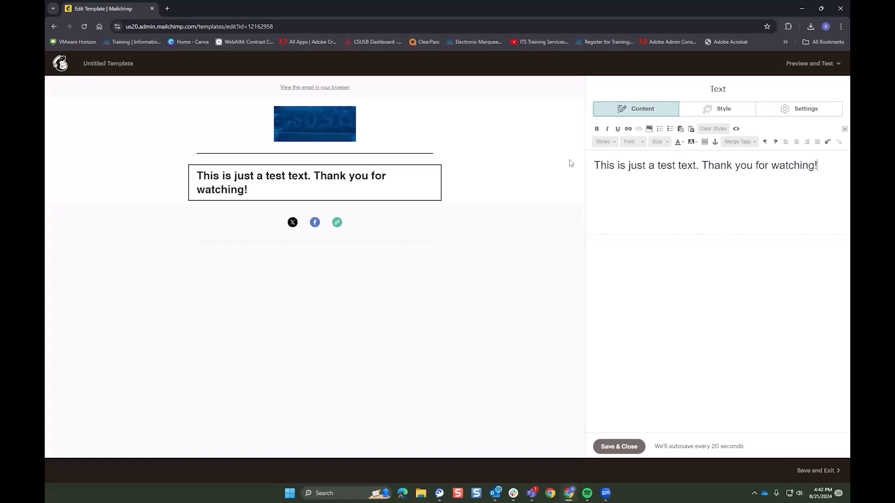
Center the whole body text line and change its font to Playfair Display.
{"action": "key", "text": "ctrl+a"}
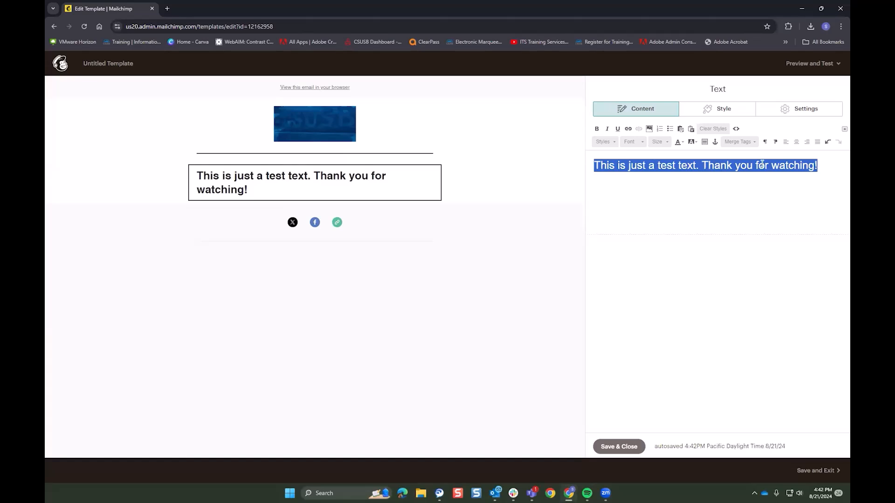
{"action": "left_click", "coordinate": [797, 144]}
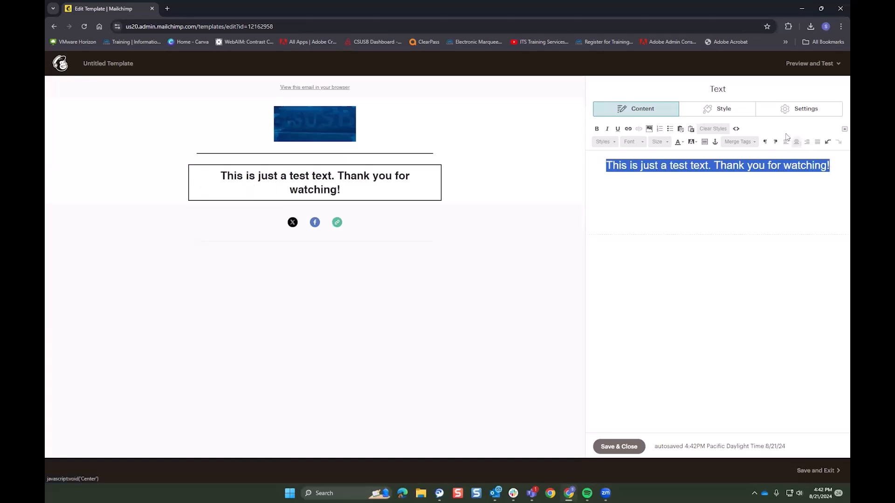
{"action": "left_click", "coordinate": [641, 144]}
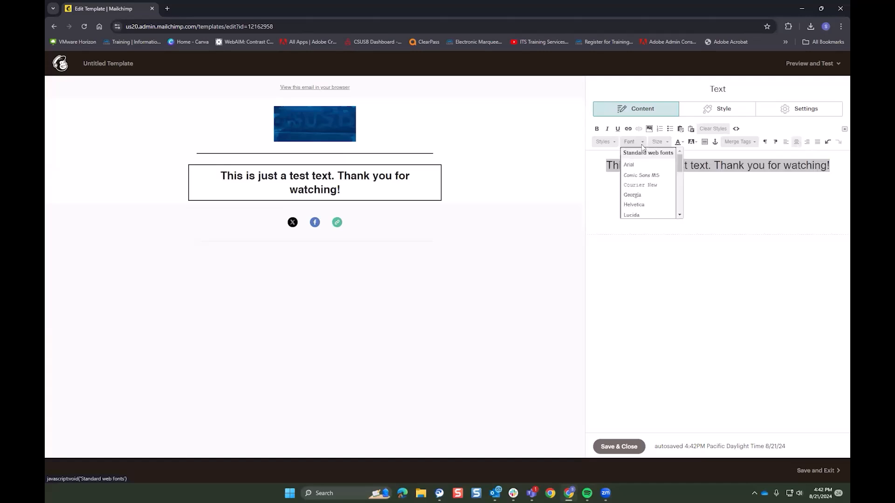
{"action": "left_click", "coordinate": [638, 166]}
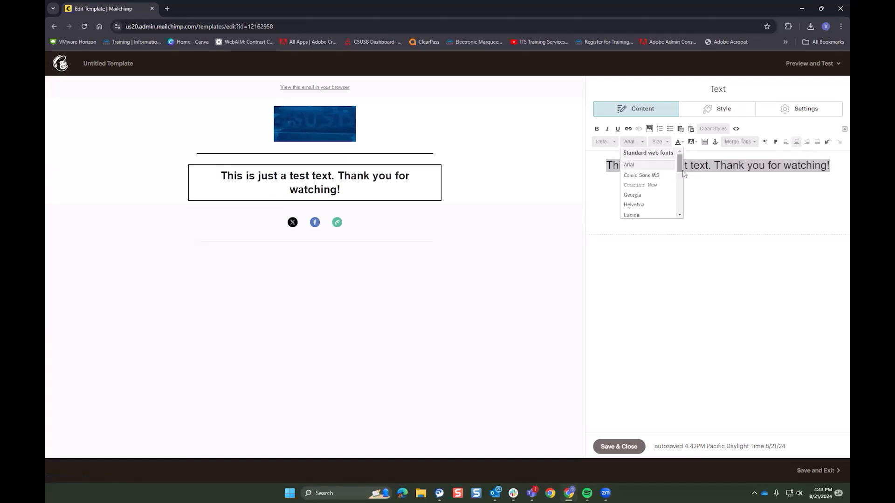
{"action": "left_click_drag", "start_coordinate": [680, 163], "coordinate": [680, 201]}
{"action": "left_click", "coordinate": [643, 193]}
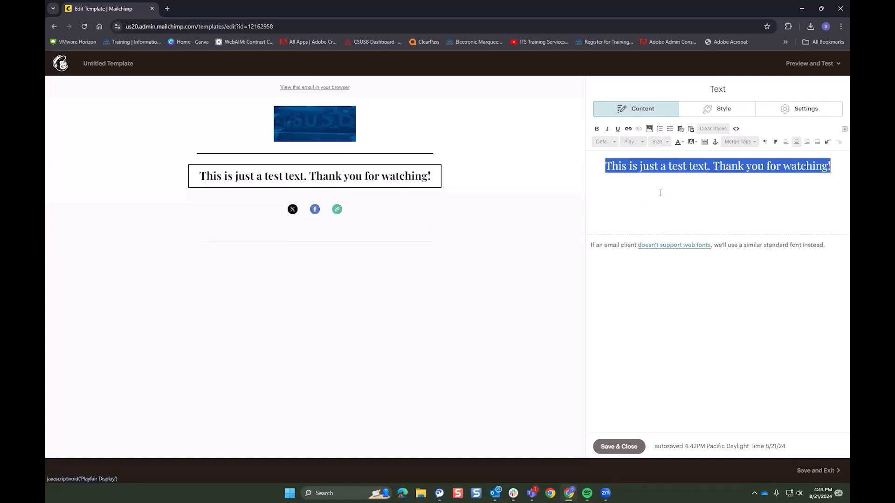
Set the body text to size 22 and italic, then save and close the text block.
{"action": "left_click", "coordinate": [666, 143]}
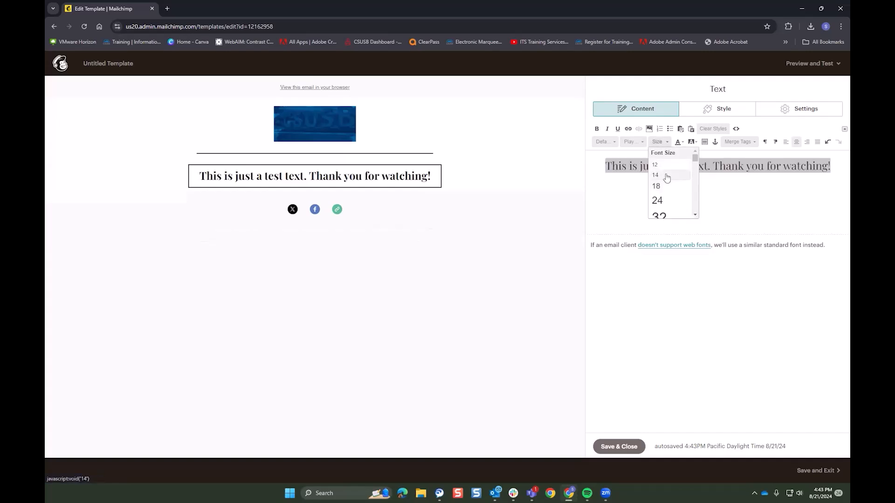
{"action": "scroll", "coordinate": [668, 186], "scroll_direction": "down", "scroll_amount": 2}
{"action": "left_click", "coordinate": [677, 213]}
{"action": "left_click", "coordinate": [597, 129]}
{"action": "left_click", "coordinate": [597, 128]}
{"action": "left_click", "coordinate": [608, 129]}
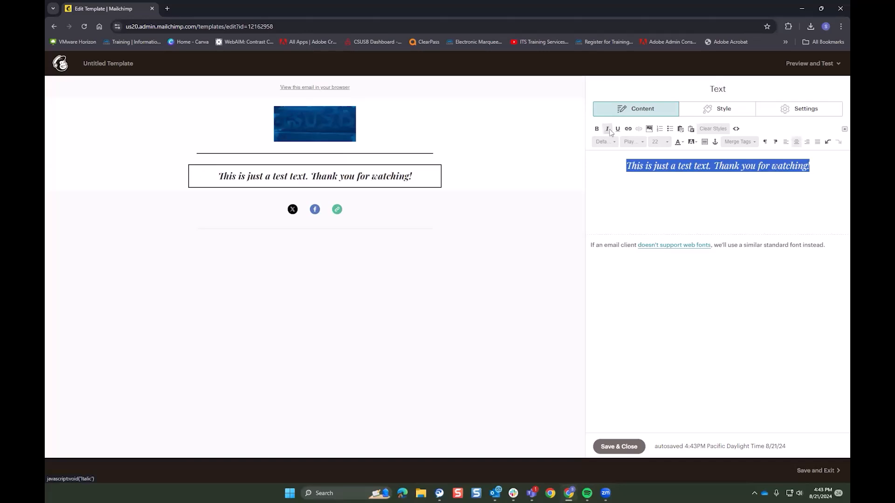
{"action": "left_click", "coordinate": [814, 166]}
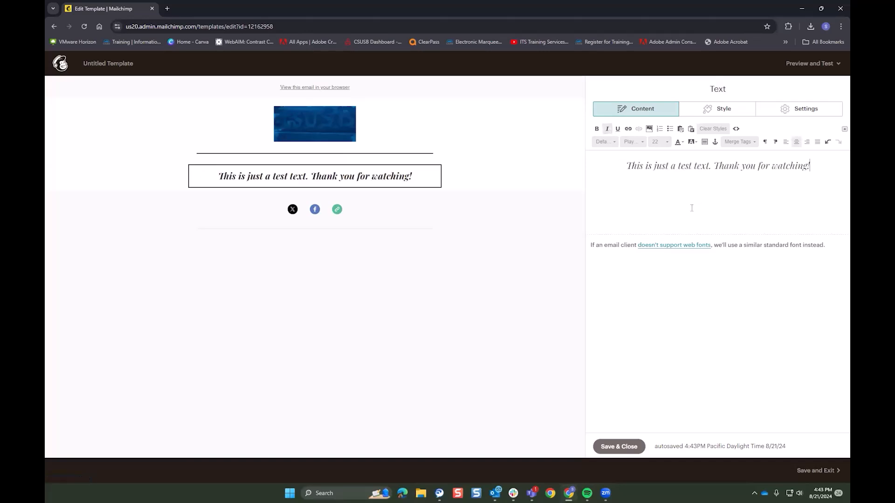
{"action": "left_click", "coordinate": [632, 449]}
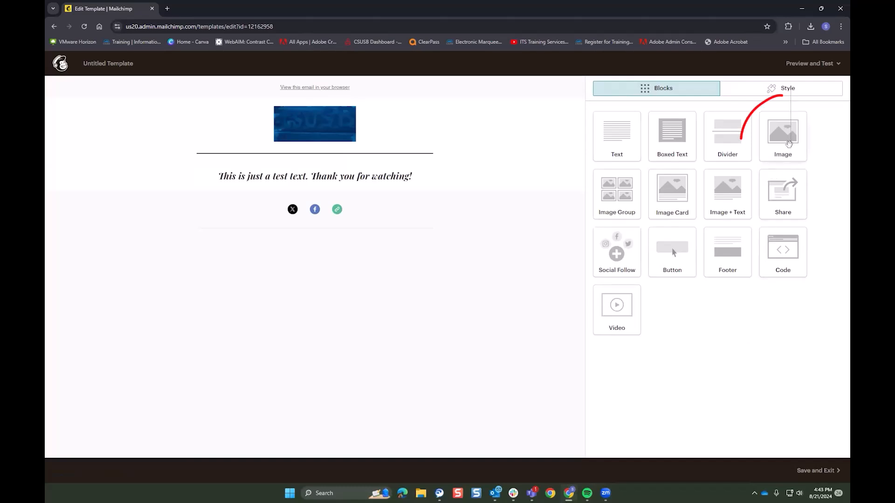
Insert an image block below the body text and fill it with the back-to-school image Yoties!.png.
{"action": "left_click_drag", "start_coordinate": [789, 144], "coordinate": [323, 189]}
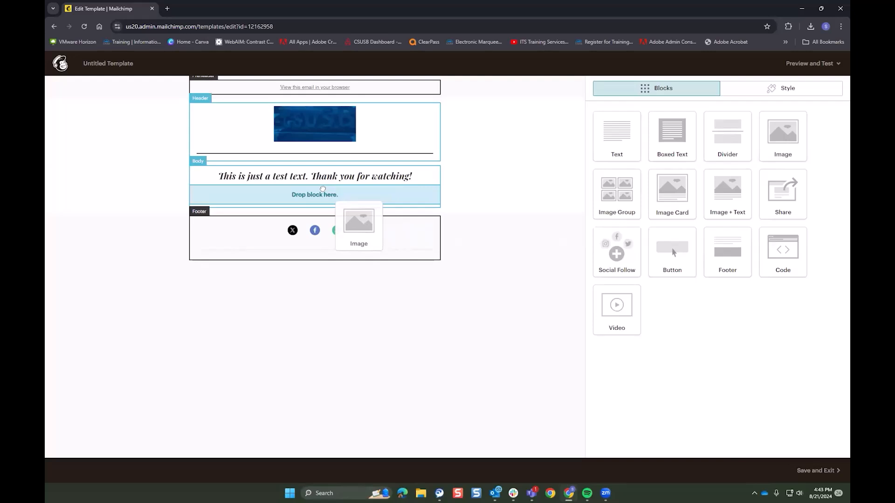
{"action": "left_click_drag", "start_coordinate": [322, 188], "coordinate": [320, 188]}
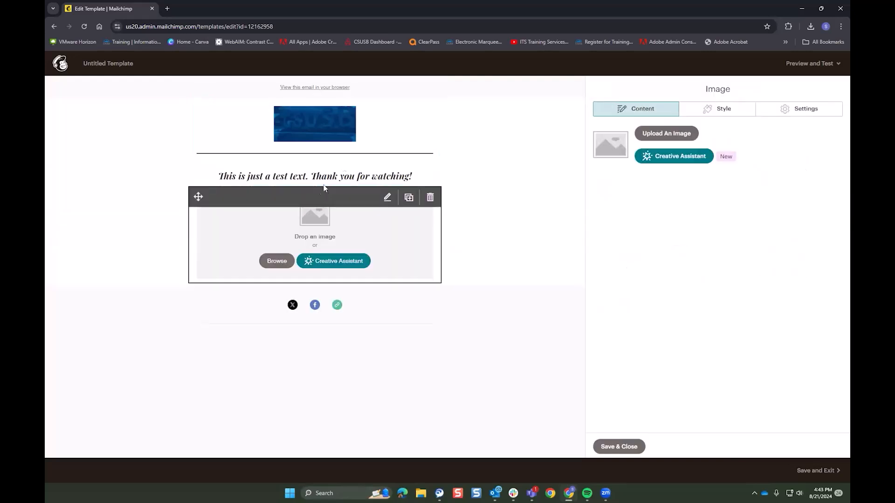
{"action": "left_click", "coordinate": [671, 134]}
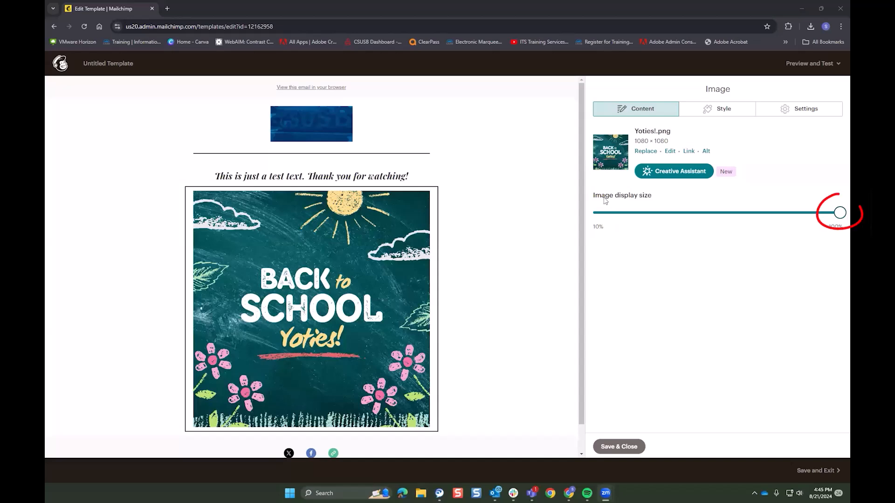
Reduce the back-to-school image's display size slightly below 100% and save the image block.
{"action": "left_click_drag", "start_coordinate": [840, 215], "coordinate": [819, 212]}
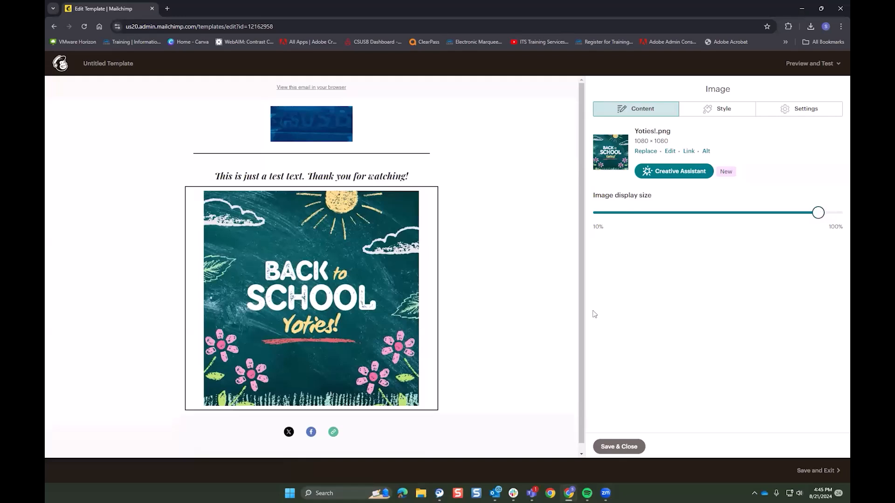
{"action": "left_click", "coordinate": [623, 448]}
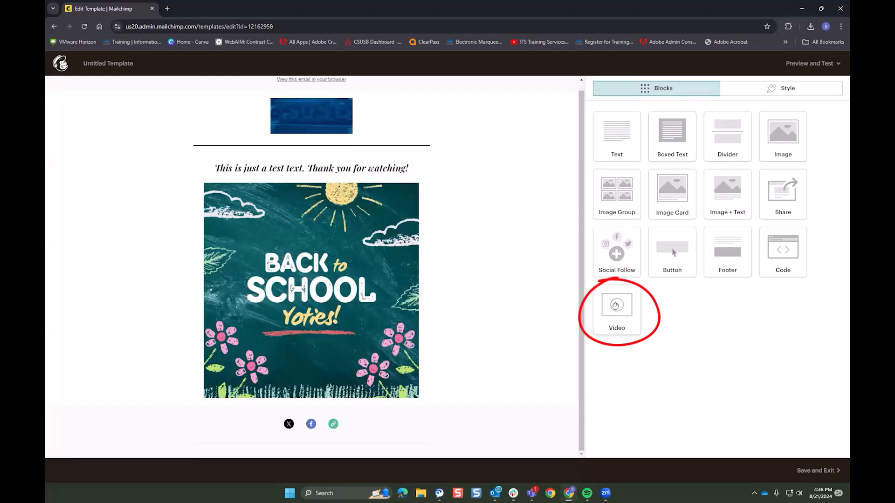
Insert a video block directly below the back-to-school image.
{"action": "left_click_drag", "start_coordinate": [534, 313], "coordinate": [304, 406]}
{"action": "scroll", "coordinate": [346, 300], "scroll_direction": "down", "scroll_amount": 2}
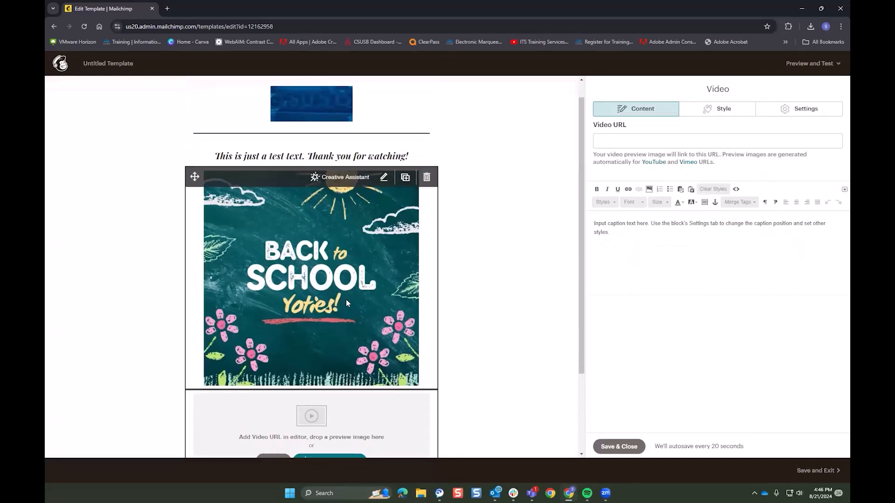
{"action": "scroll", "coordinate": [345, 303], "scroll_direction": "down", "scroll_amount": 2}
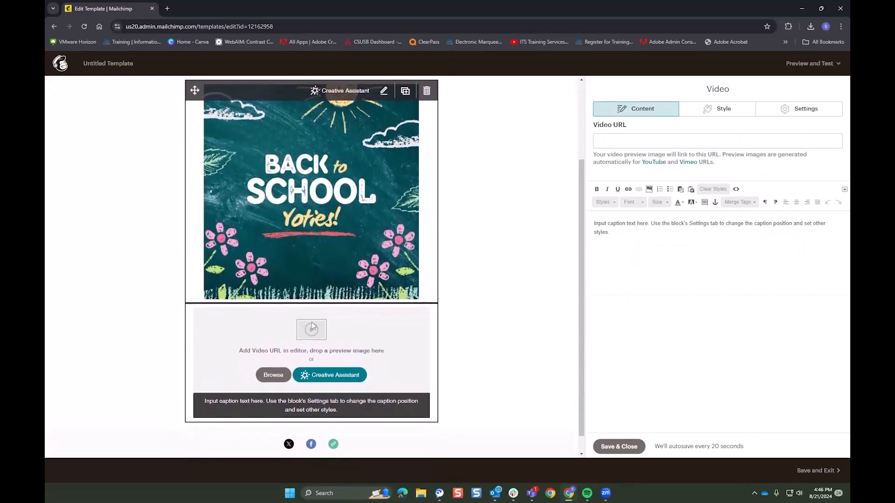
Duplicate the divider under the logo and move the copy between the back-to-school image and the video block.
{"action": "scroll", "coordinate": [440, 240], "scroll_direction": "up", "scroll_amount": 3}
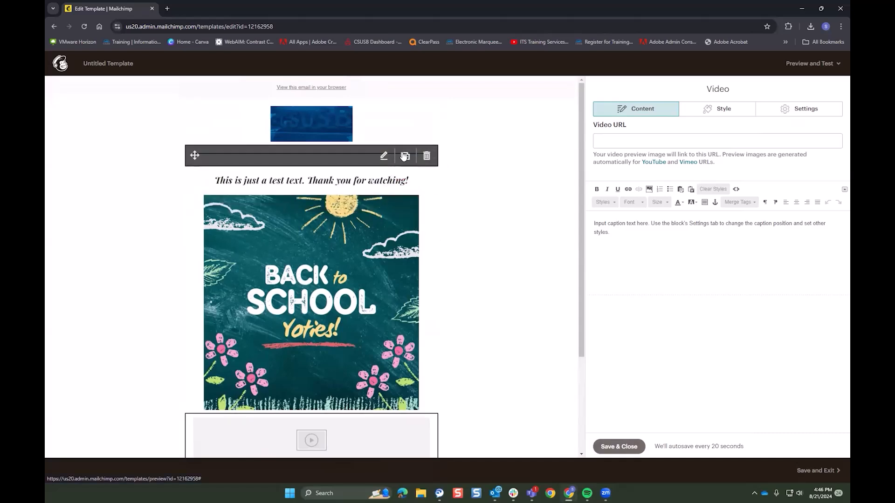
{"action": "left_click", "coordinate": [404, 156]}
{"action": "left_click", "coordinate": [280, 100]}
{"action": "left_click_drag", "start_coordinate": [280, 100], "coordinate": [229, 357]}
{"action": "left_click", "coordinate": [398, 325]}
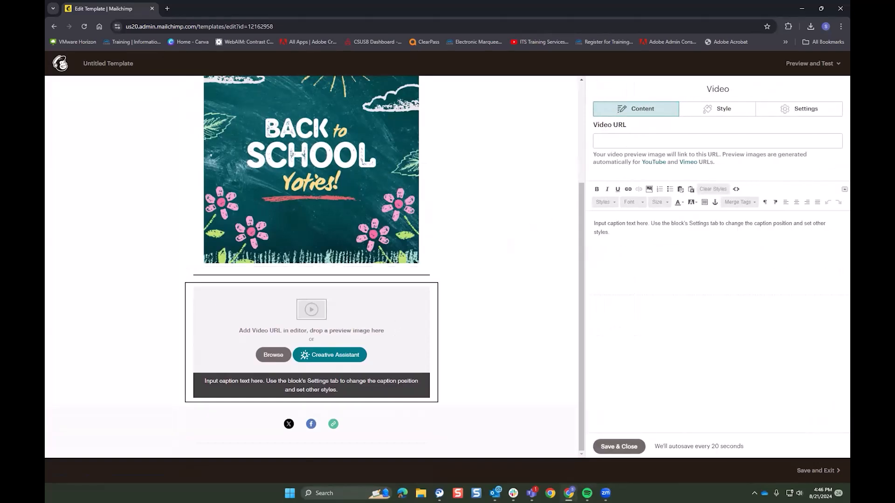
{"action": "left_click", "coordinate": [630, 140]}
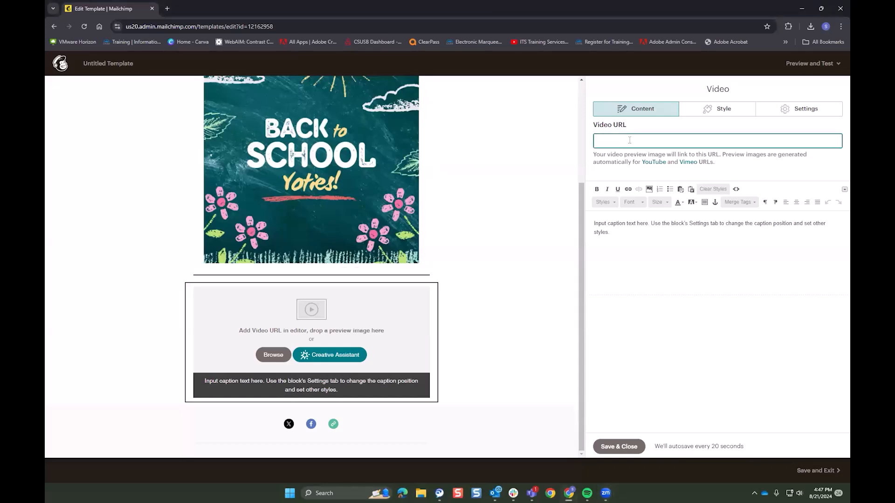
{"action": "type", "text": "https://youtu.be/V-OGREF2qnk?feature=shared"}
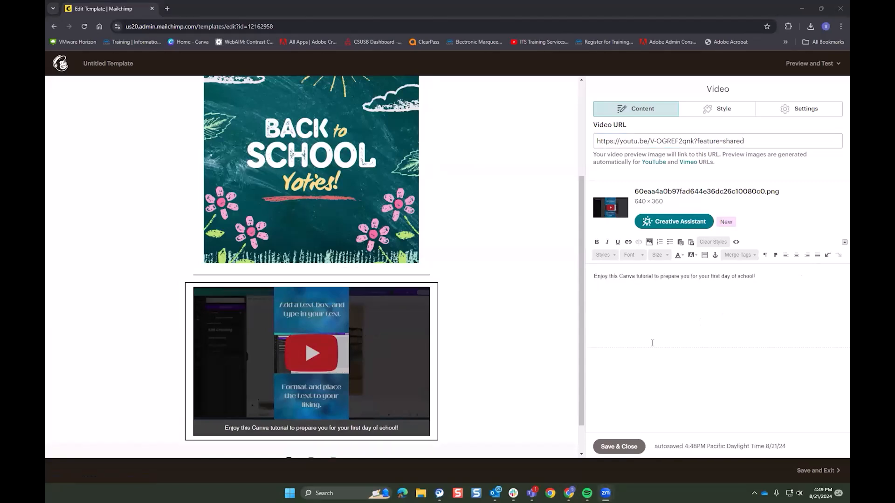
{"action": "mouse_move", "coordinate": [328, 431]}
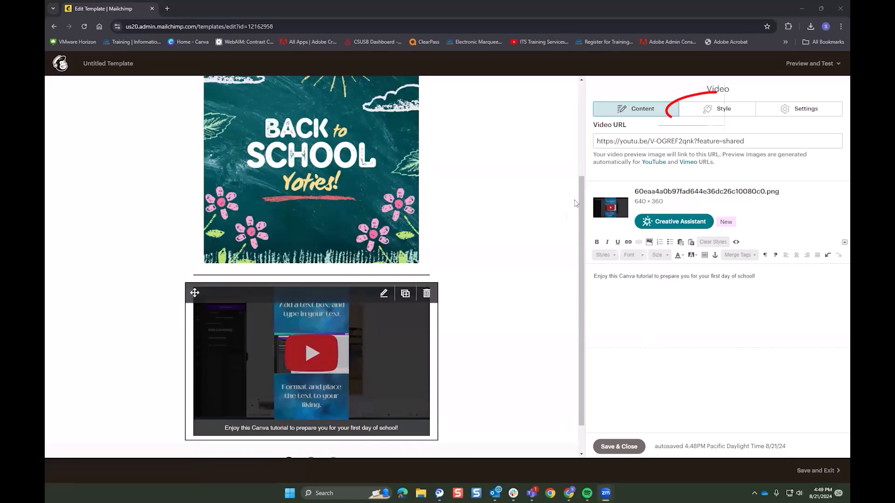
Set the video block's card background color to #0065bd.
{"action": "left_click", "coordinate": [710, 110]}
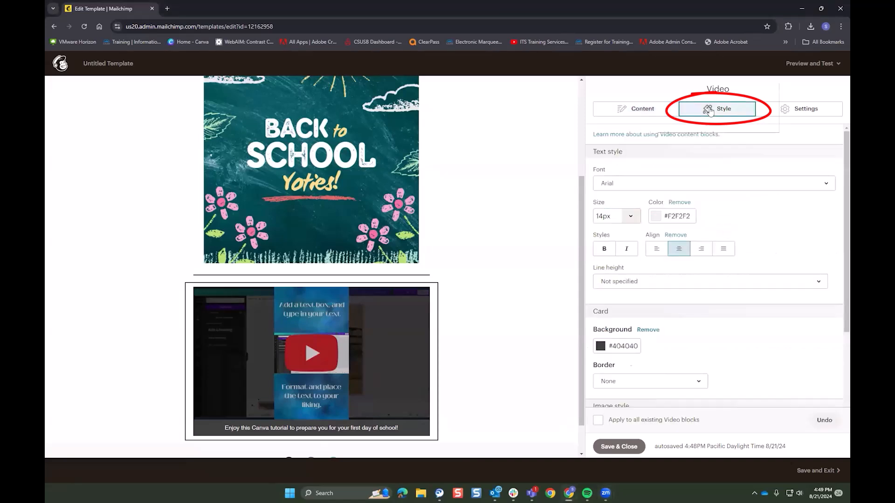
{"action": "left_click", "coordinate": [601, 348]}
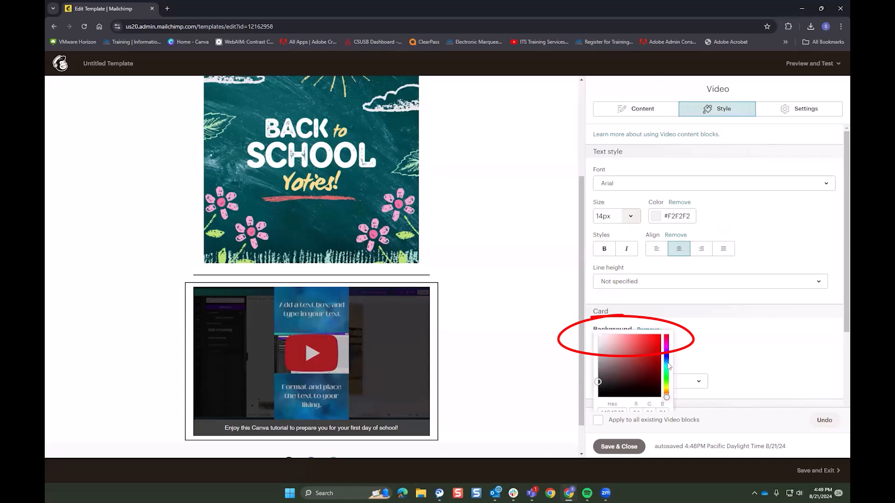
{"action": "scroll", "coordinate": [666, 360], "scroll_direction": "down", "scroll_amount": 1}
{"action": "left_click", "coordinate": [626, 305]}
{"action": "left_click", "coordinate": [621, 369]}
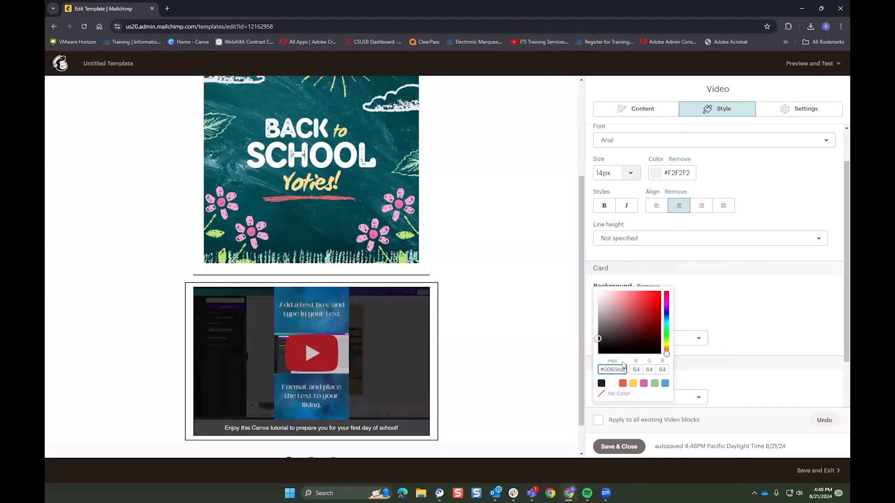
{"action": "left_click", "coordinate": [750, 298]}
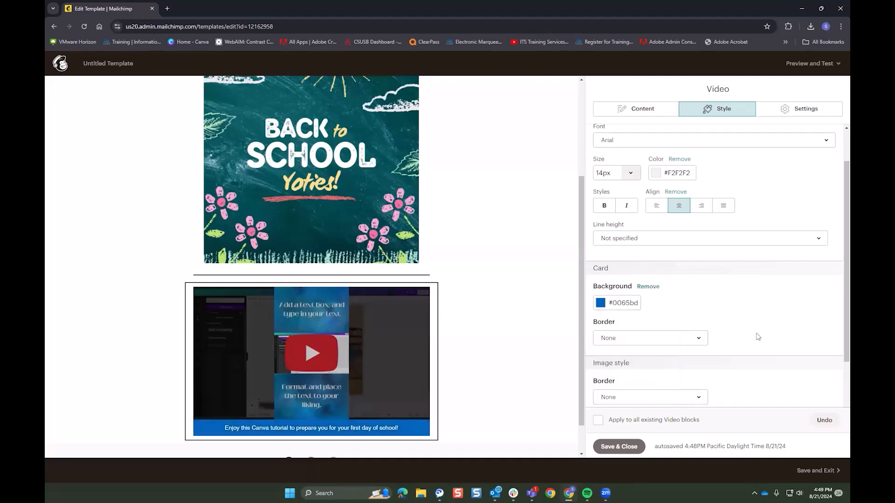
{"action": "scroll", "coordinate": [757, 338], "scroll_direction": "down", "scroll_amount": 2}
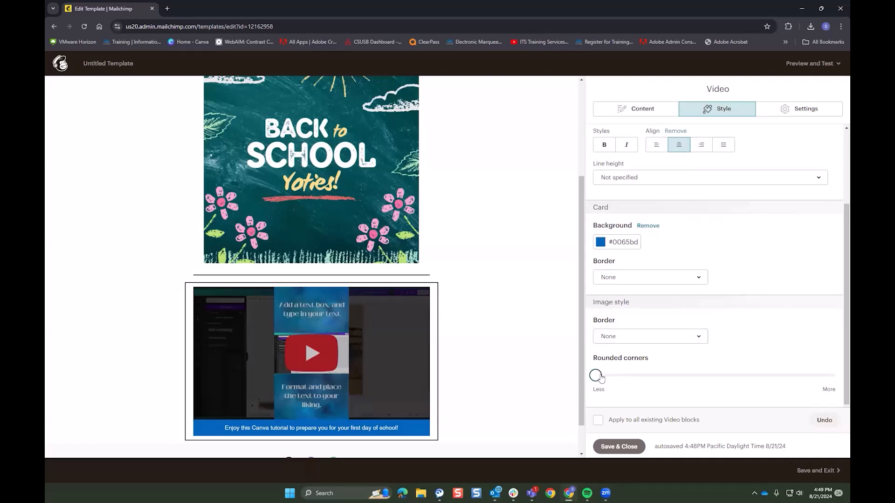
{"action": "mouse_move", "coordinate": [596, 375]}
{"action": "left_mouse_down"}
{"action": "mouse_move", "coordinate": [663, 375]}
{"action": "mouse_move", "coordinate": [818, 351]}
{"action": "mouse_move", "coordinate": [807, 364]}
{"action": "mouse_move", "coordinate": [550, 396]}
{"action": "left_mouse_up"}
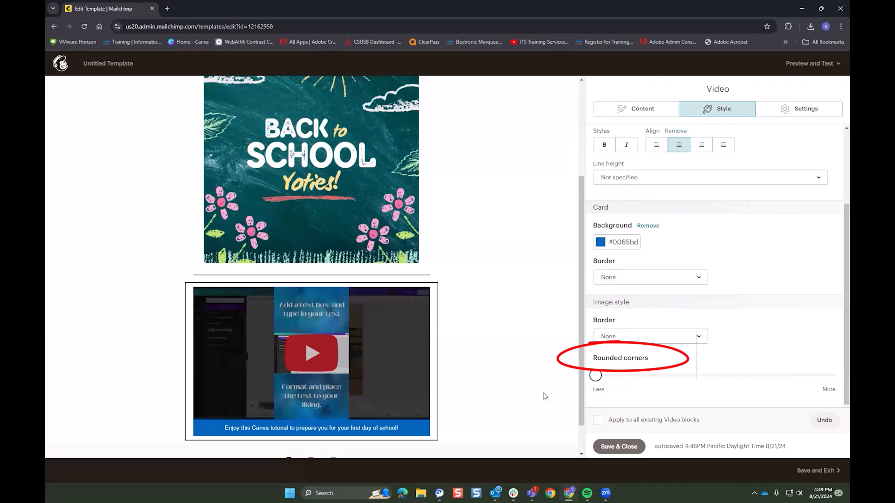
Set the video caption position to Top, turn off the edge-to-edge margins, and save and close the block.
{"action": "left_click", "coordinate": [804, 112]}
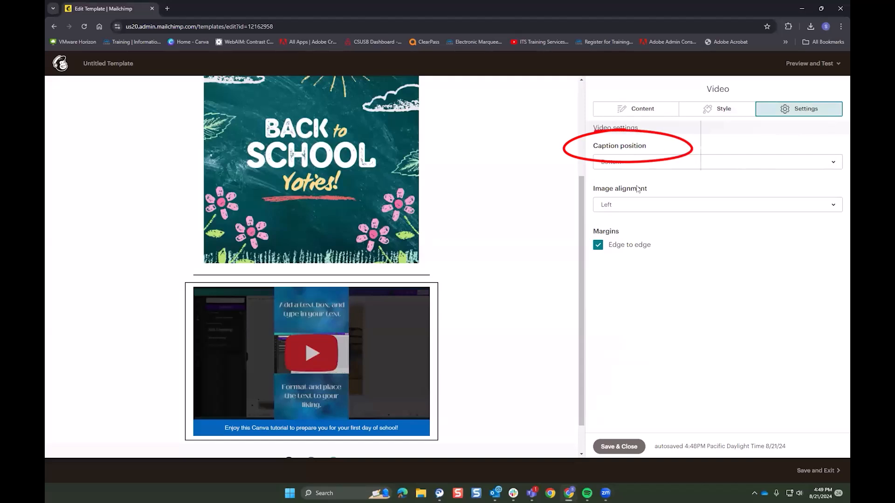
{"action": "left_click", "coordinate": [665, 205]}
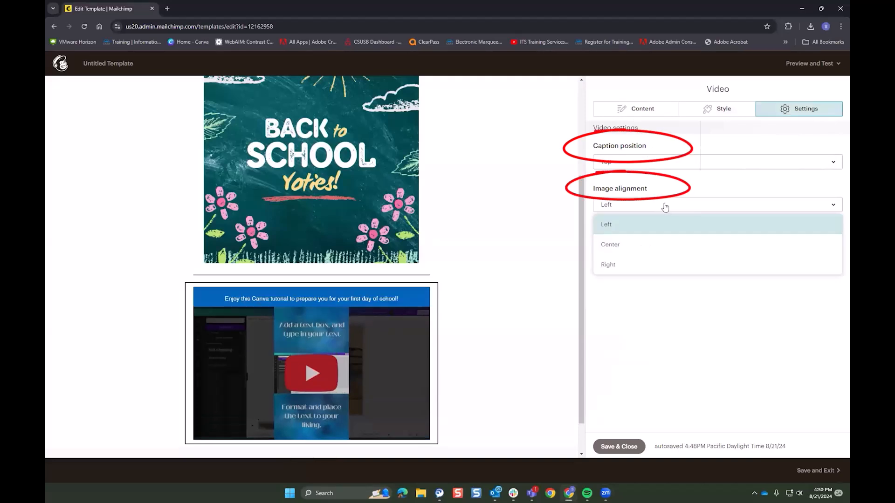
{"action": "left_click", "coordinate": [665, 205]}
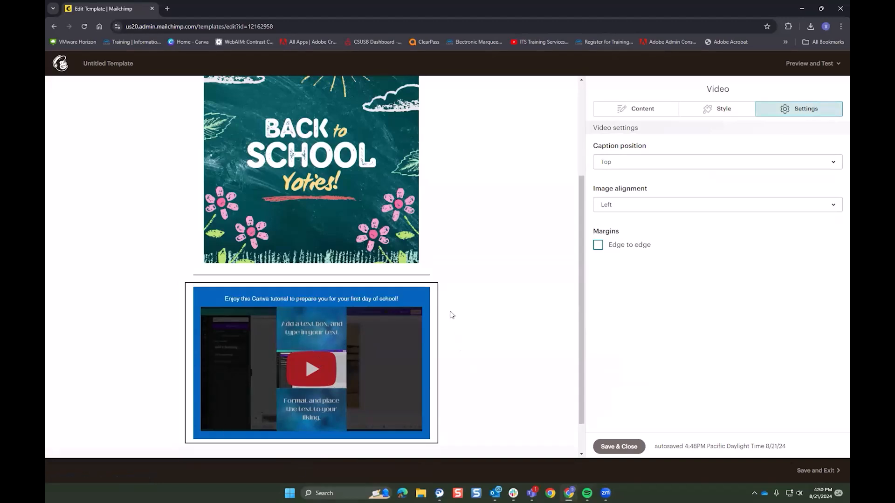
{"action": "left_click", "coordinate": [631, 447]}
Insert a text block below the video and give it two columns with an equal split.
{"action": "left_click_drag", "start_coordinate": [617, 135], "coordinate": [359, 413]}
{"action": "left_click", "coordinate": [805, 114]}
{"action": "left_click", "coordinate": [831, 164]}
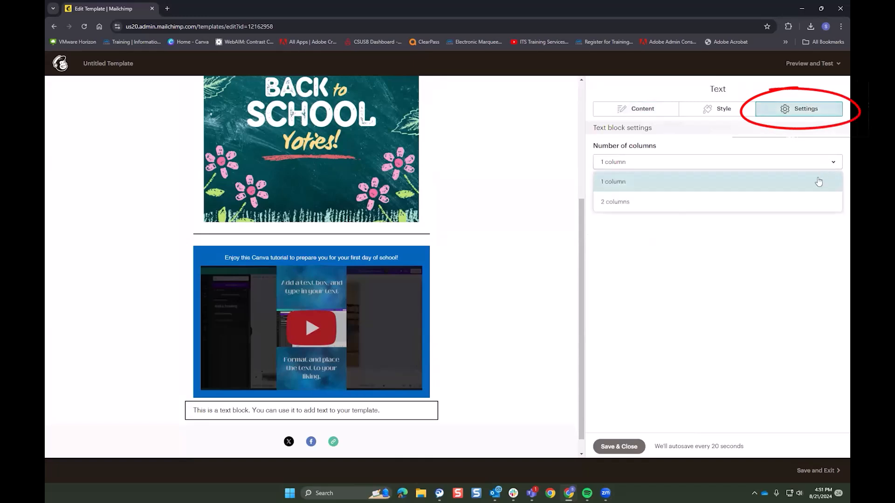
{"action": "left_click", "coordinate": [699, 201]}
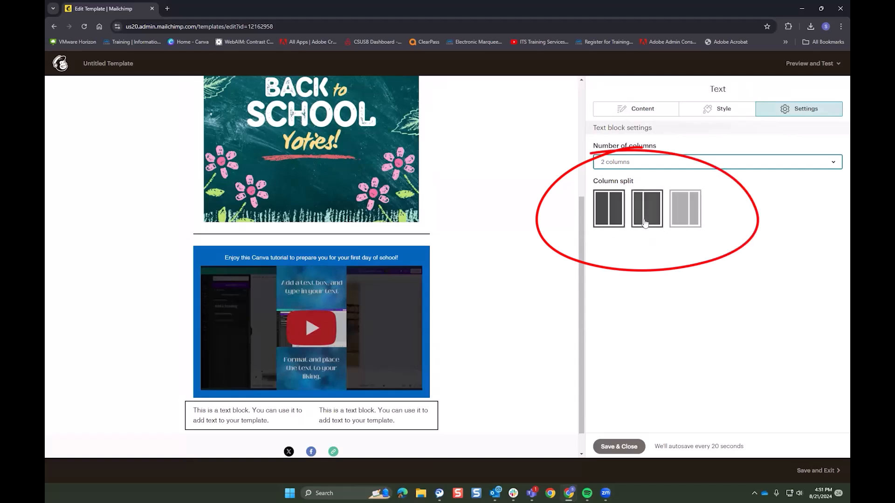
{"action": "left_click", "coordinate": [637, 219]}
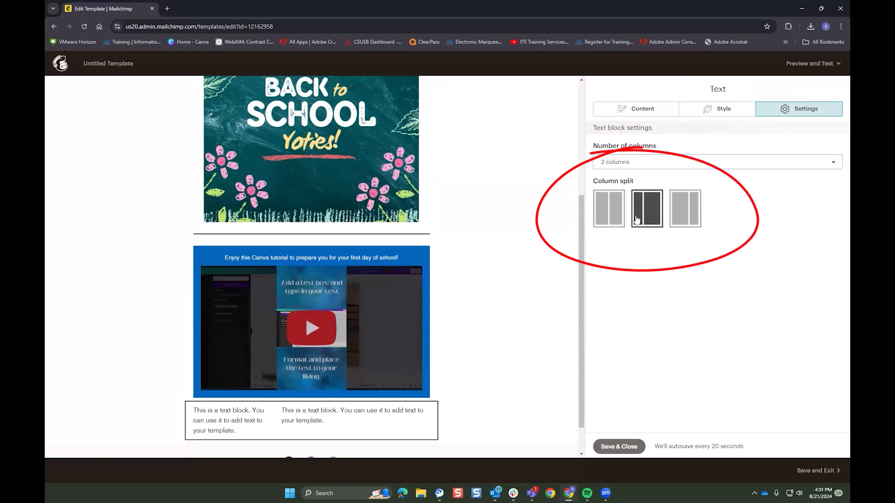
{"action": "left_click", "coordinate": [615, 211]}
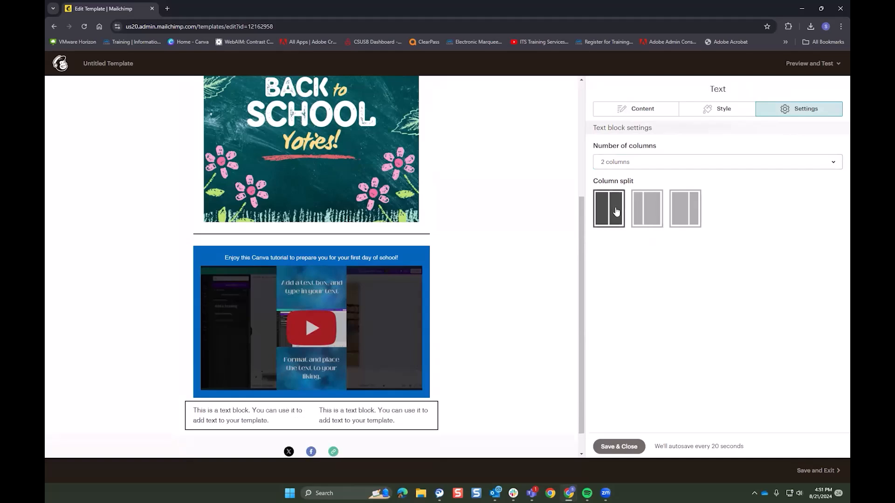
Enter "Column 1 Text." and "Column 2 Text." in their respective columns, center both, and save and close the text block.
{"action": "left_click", "coordinate": [628, 108]}
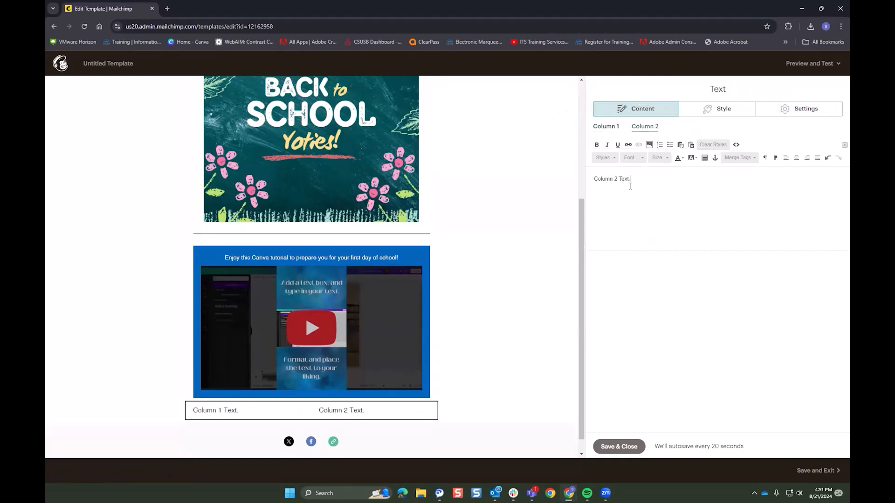
{"action": "key", "text": "ctrl+a"}
{"action": "left_click", "coordinate": [795, 157]}
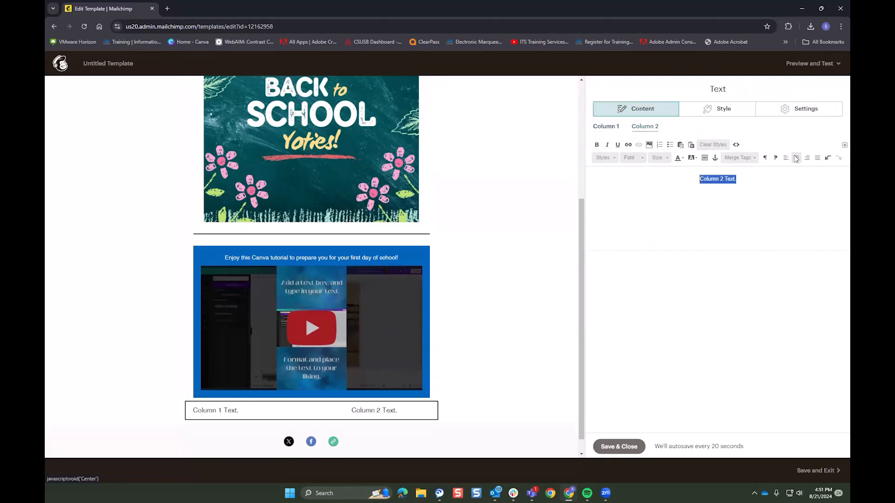
{"action": "left_click", "coordinate": [604, 126]}
{"action": "key", "text": "ctrl+a"}
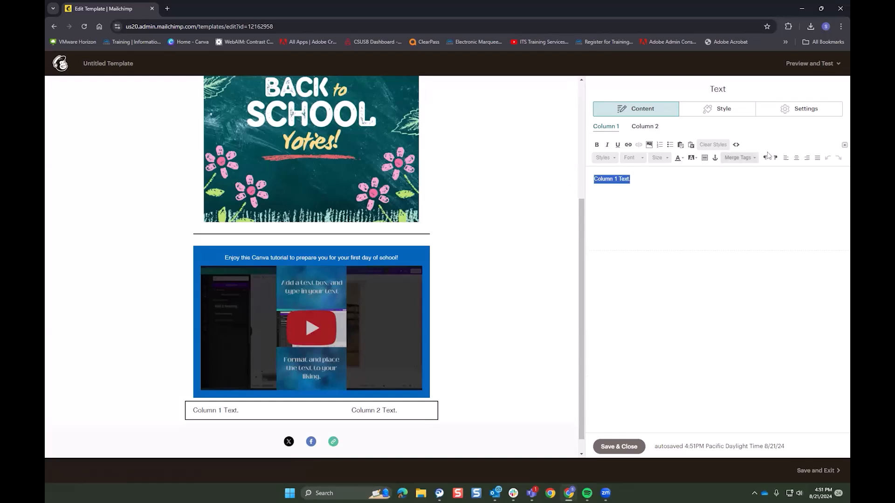
{"action": "left_click", "coordinate": [796, 158]}
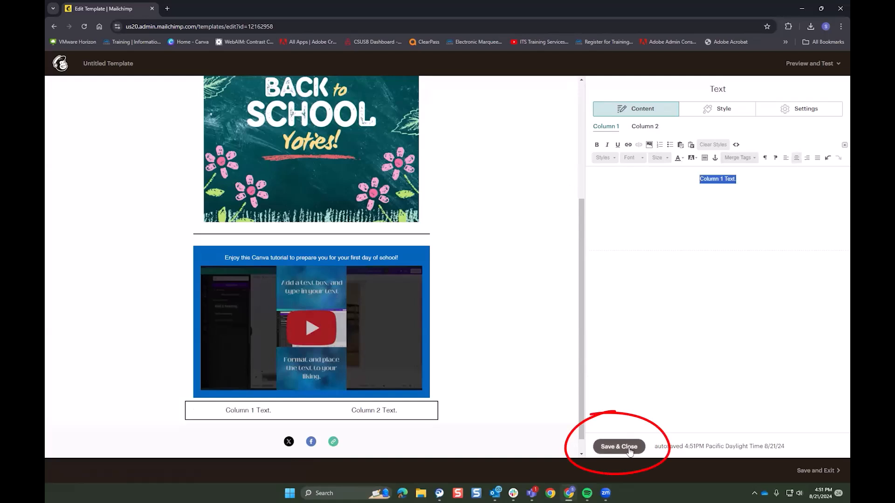
{"action": "left_click", "coordinate": [629, 449]}
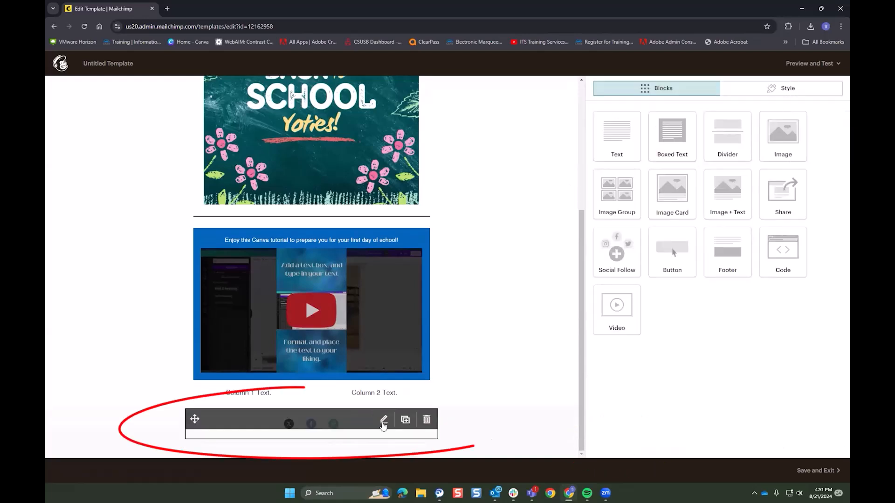
Open the social follow block for editing and examine the services available for its X entry.
{"action": "left_click", "coordinate": [384, 422]}
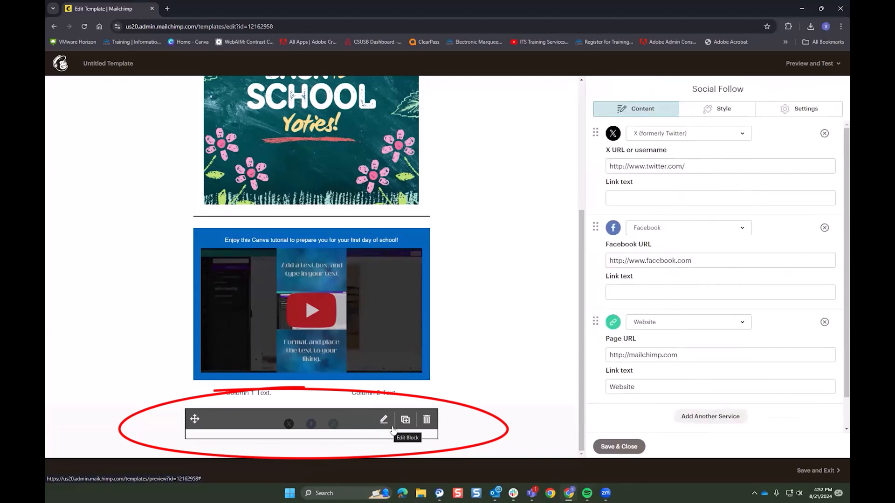
{"action": "left_click", "coordinate": [744, 134]}
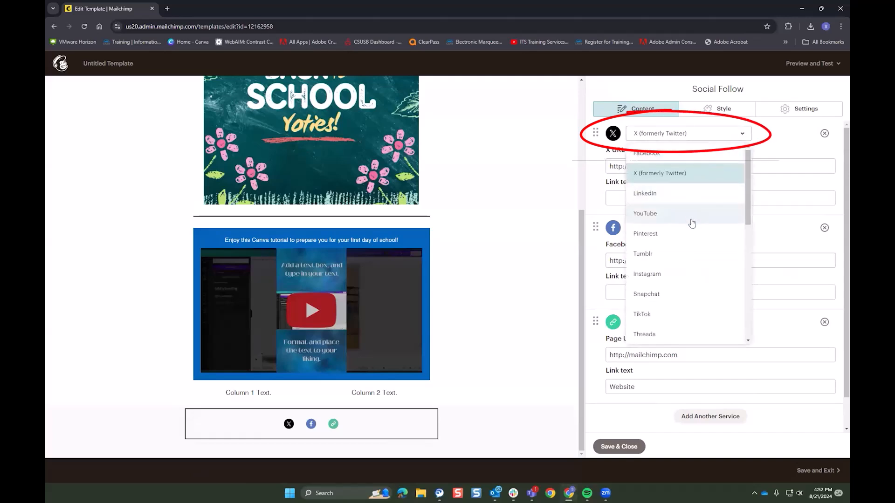
{"action": "scroll", "coordinate": [689, 233], "scroll_direction": "down", "scroll_amount": 3}
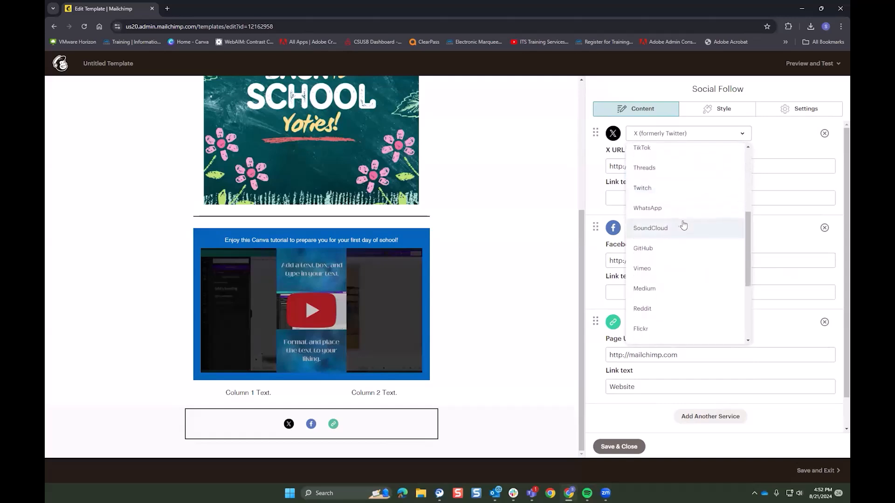
{"action": "scroll", "coordinate": [678, 242], "scroll_direction": "down", "scroll_amount": 1}
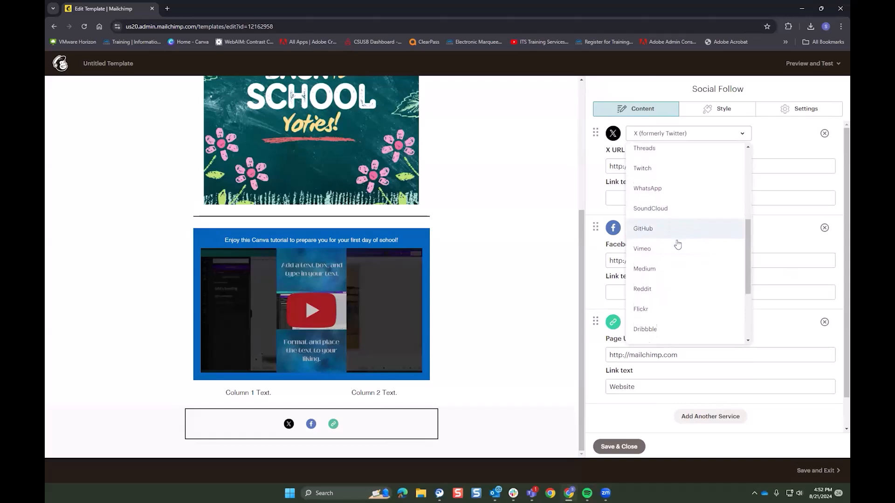
{"action": "scroll", "coordinate": [677, 244], "scroll_direction": "down", "scroll_amount": 2}
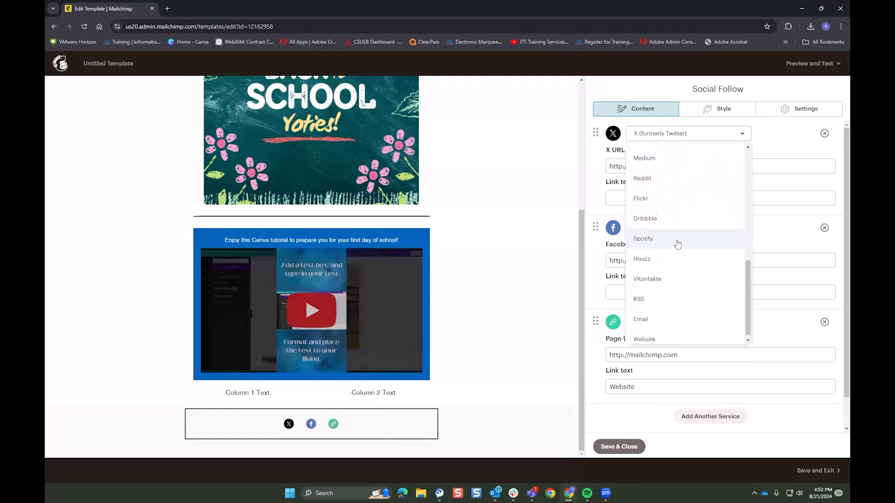
{"action": "scroll", "coordinate": [678, 244], "scroll_direction": "up", "scroll_amount": 10}
{"action": "left_click", "coordinate": [713, 134]}
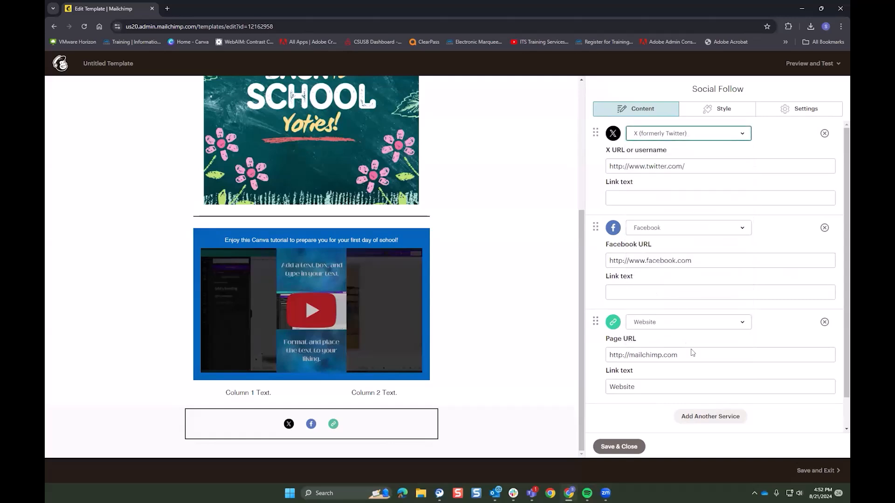
Add an Email service to the social follow block, then save and close it.
{"action": "left_click", "coordinate": [699, 418]}
{"action": "scroll", "coordinate": [679, 342], "scroll_direction": "down", "scroll_amount": 3}
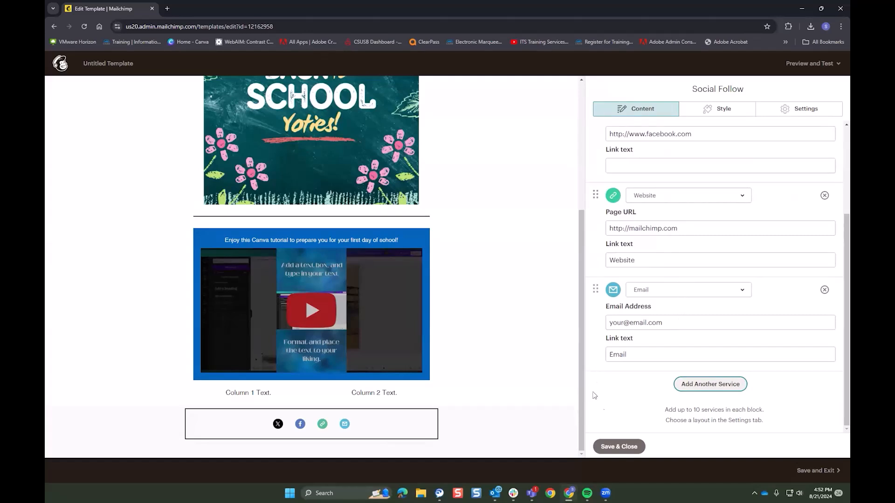
{"action": "left_click", "coordinate": [627, 448]}
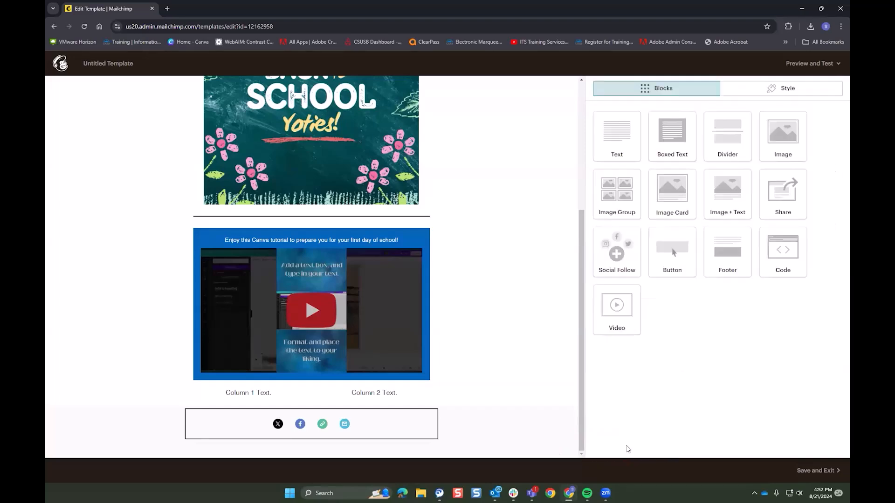
Set the background color of the email template's header to red (#ff0000).
{"action": "scroll", "coordinate": [438, 353], "scroll_direction": "up", "scroll_amount": 5}
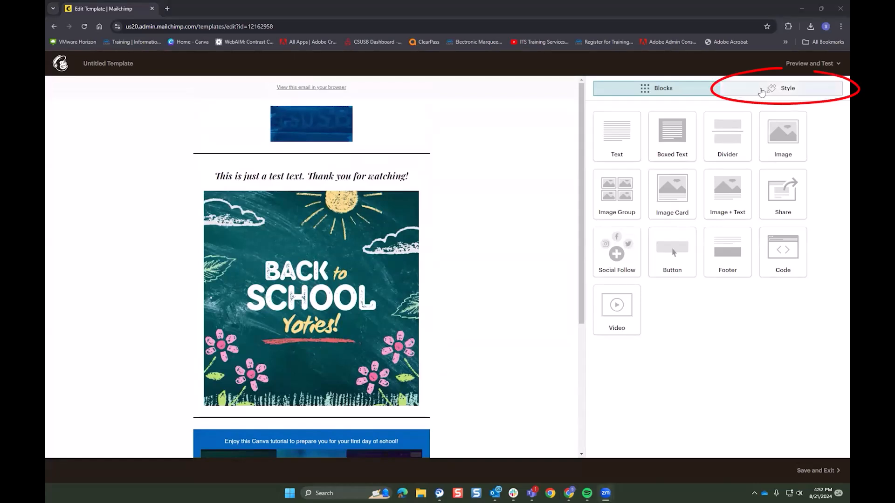
{"action": "left_click", "coordinate": [765, 89]}
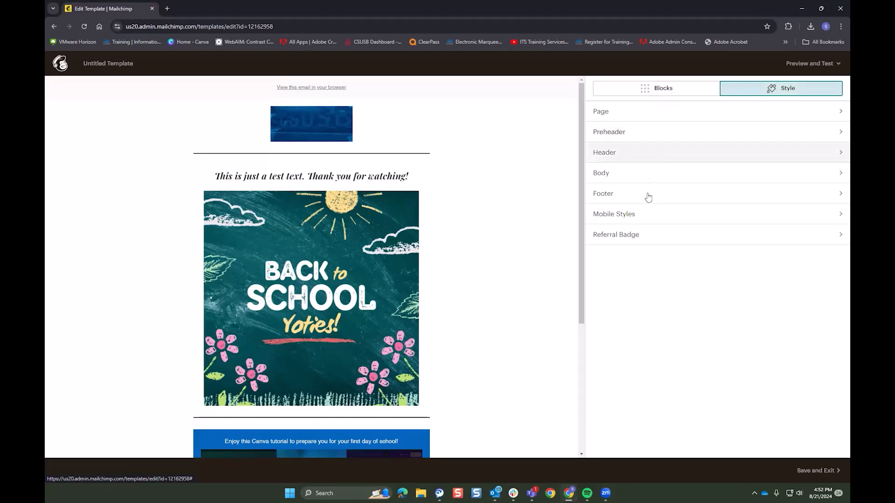
{"action": "left_click", "coordinate": [637, 156]}
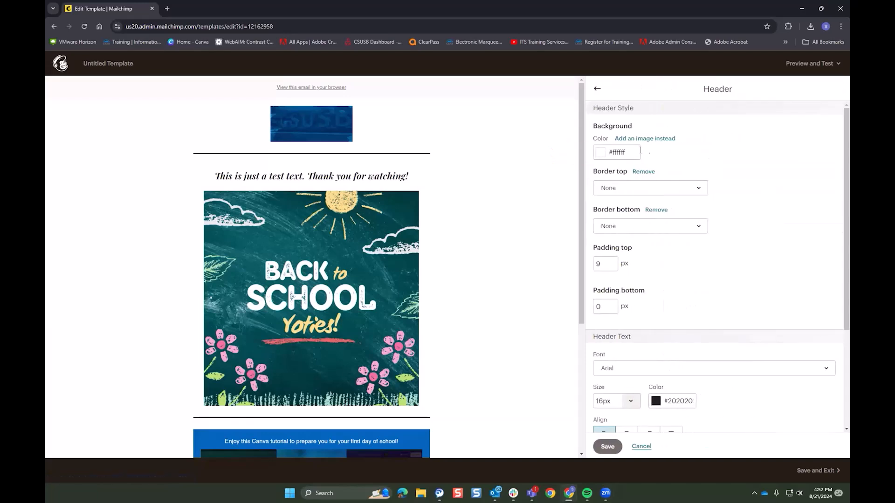
{"action": "left_click", "coordinate": [599, 156]}
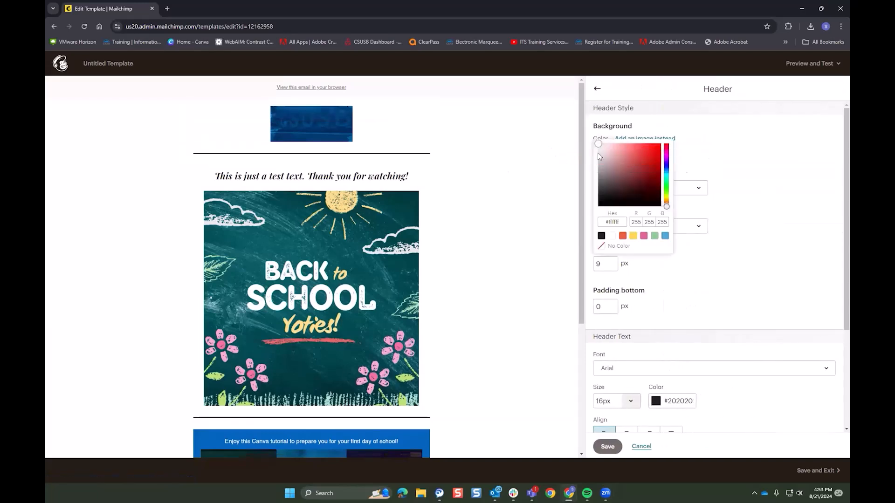
{"action": "left_click", "coordinate": [689, 131]}
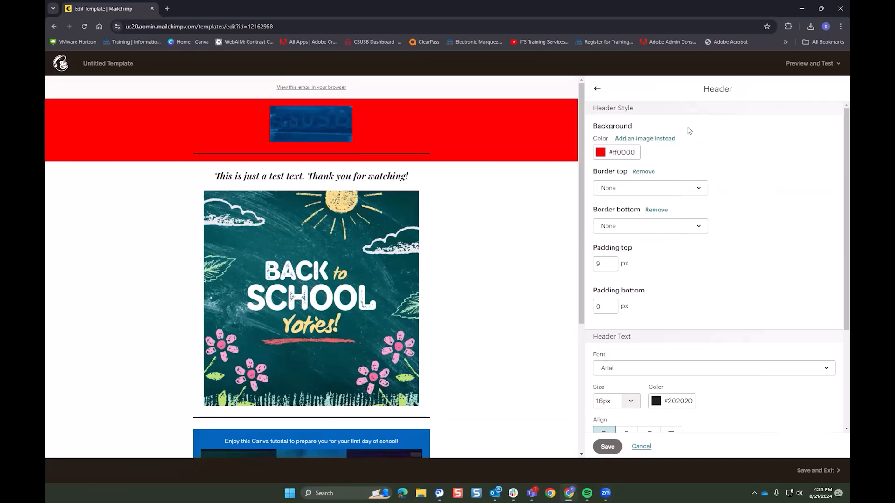
Use the light blue school-pattern image AdobeStock_268172626.jpeg as the header background instead of a plain color.
{"action": "left_click", "coordinate": [664, 143]}
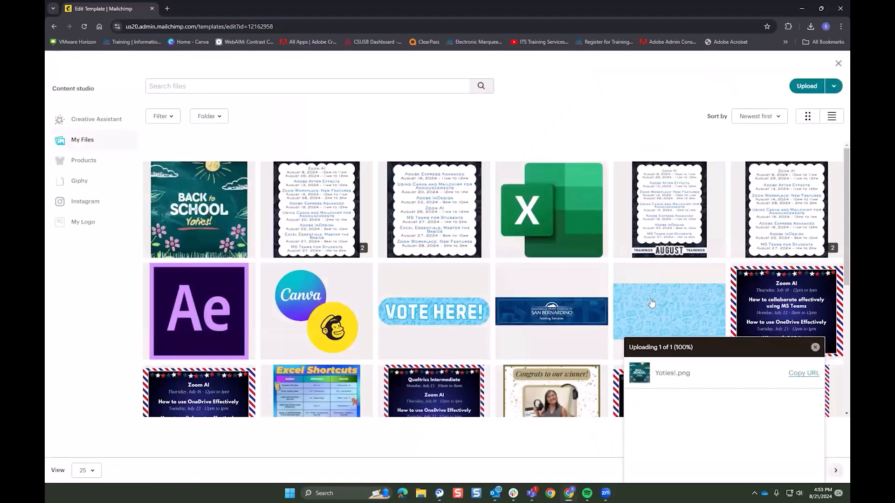
{"action": "left_click", "coordinate": [653, 304]}
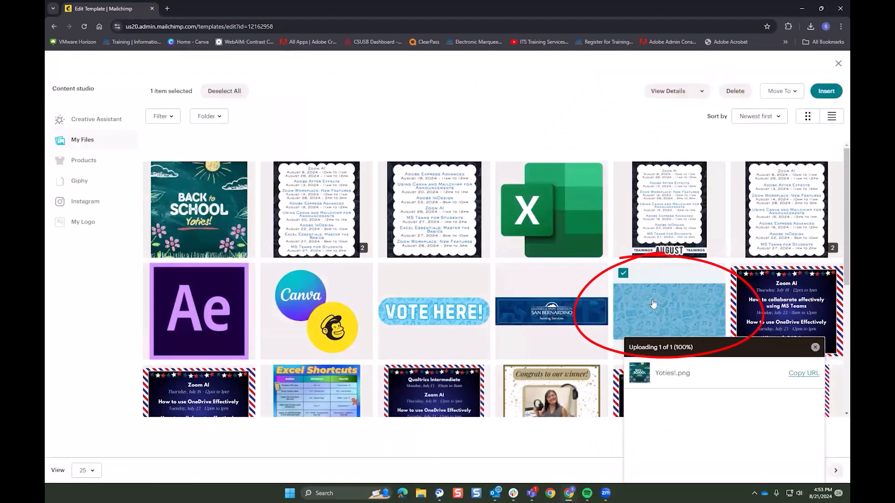
{"action": "left_click", "coordinate": [826, 91]}
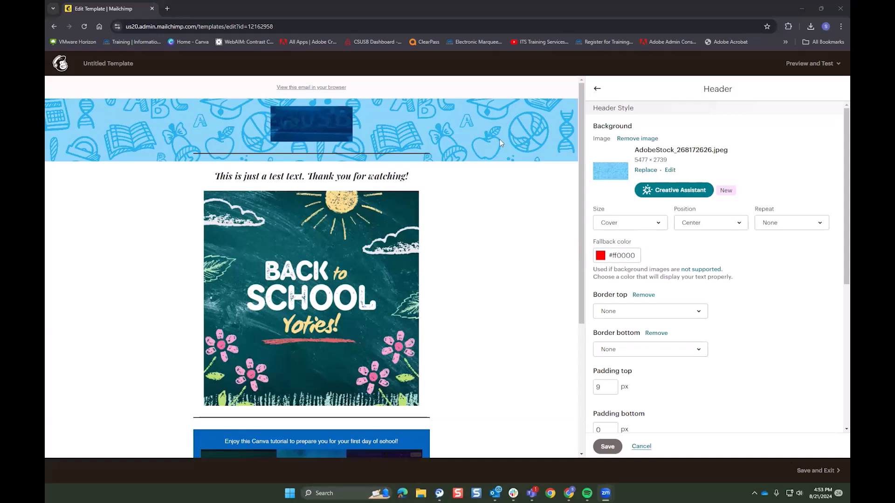
Set the header background's fallback color to light blue (#37b0e7).
{"action": "left_click", "coordinate": [600, 256]}
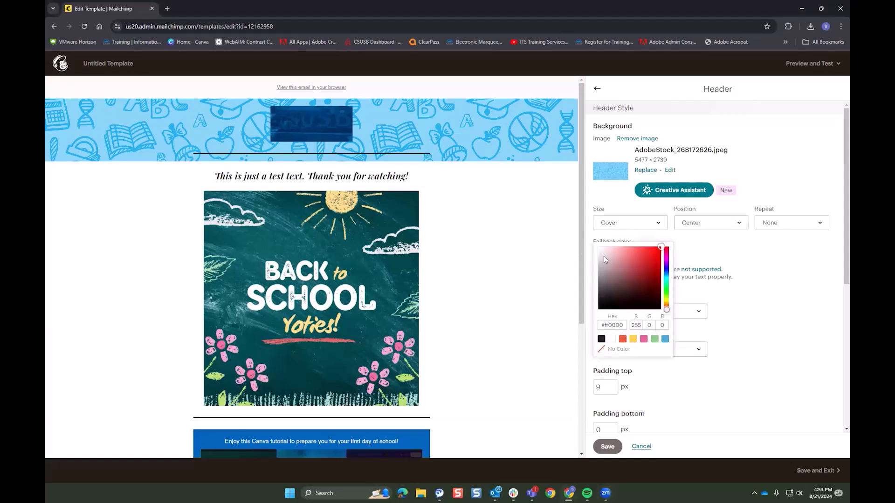
{"action": "left_click", "coordinate": [667, 273]}
{"action": "mouse_move", "coordinate": [660, 249]}
{"action": "left_mouse_down"}
{"action": "mouse_move", "coordinate": [658, 261]}
{"action": "mouse_move", "coordinate": [646, 254]}
{"action": "left_mouse_up"}
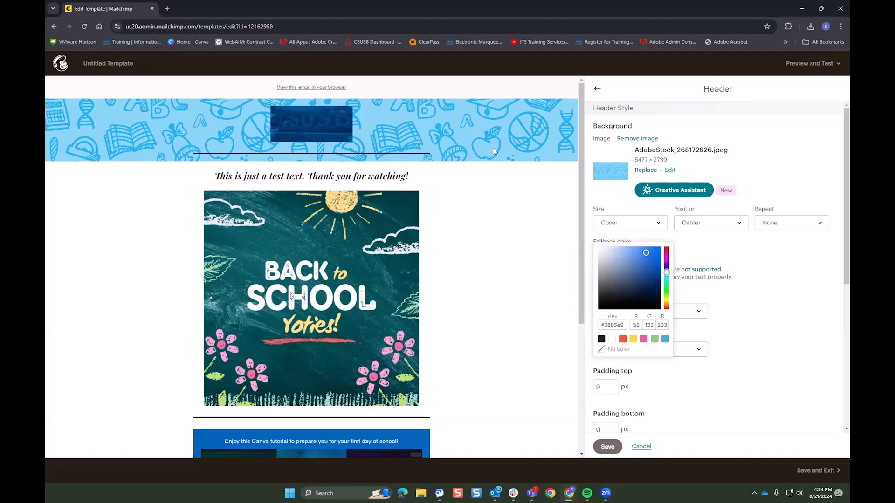
Give the header a solid 10px bottom border and save the header style.
{"action": "left_click", "coordinate": [696, 350]}
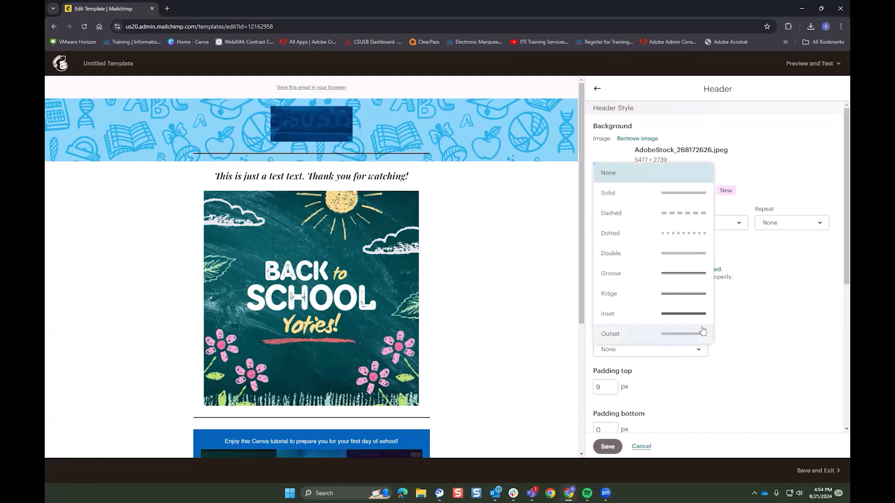
{"action": "left_click", "coordinate": [648, 193]}
{"action": "left_click", "coordinate": [719, 350]}
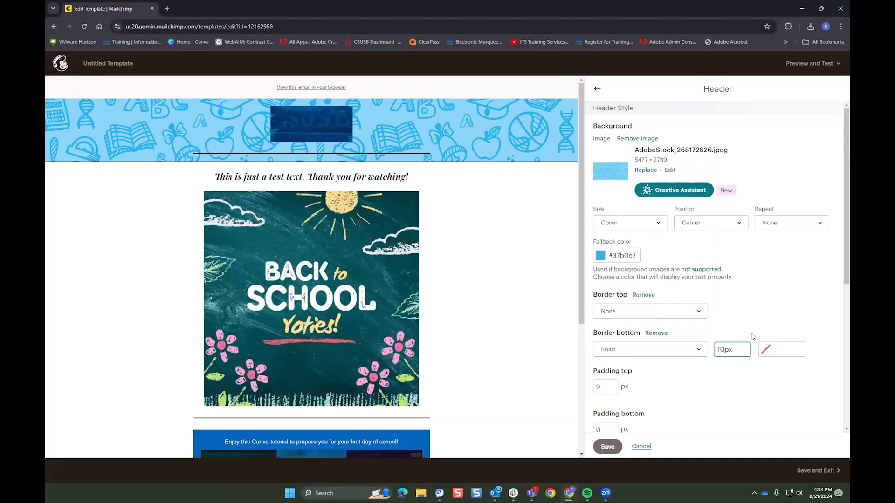
{"action": "left_click", "coordinate": [764, 351]}
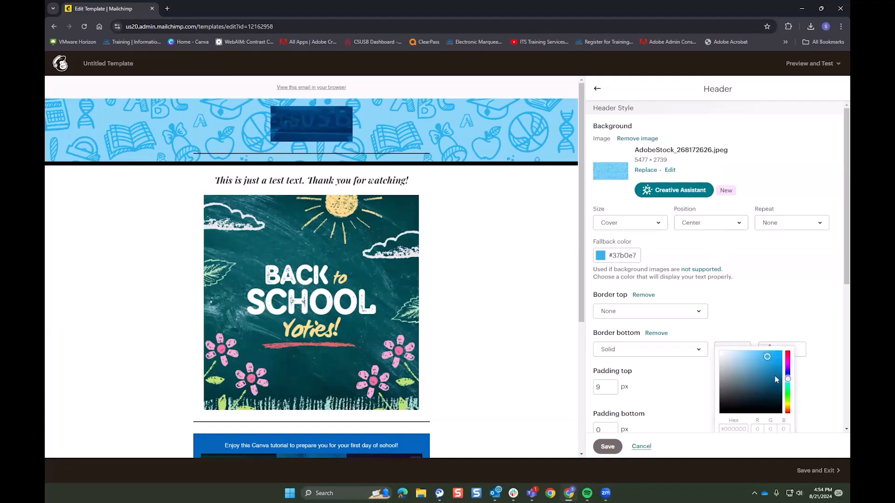
{"action": "scroll", "coordinate": [746, 373], "scroll_direction": "down", "scroll_amount": 5}
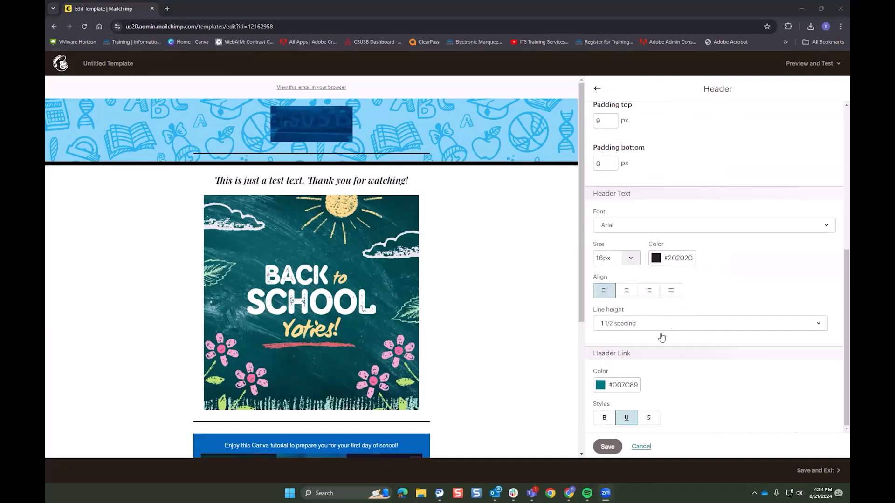
{"action": "left_click", "coordinate": [607, 448]}
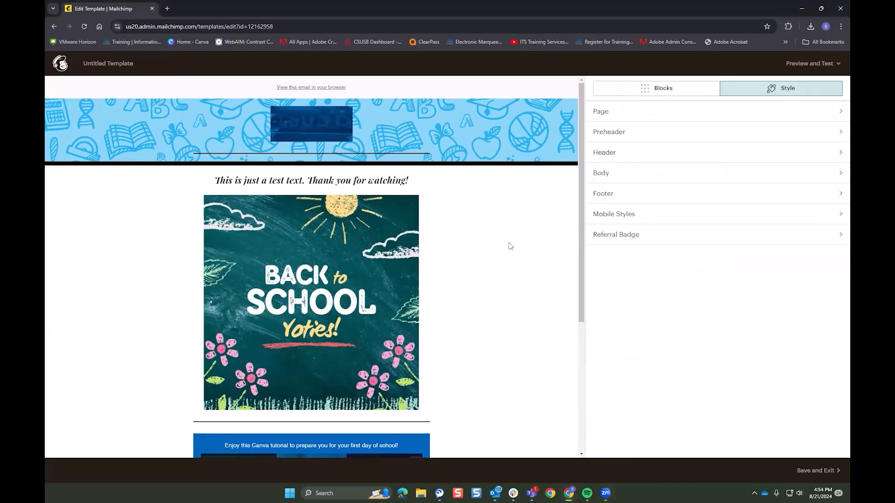
Style the footer with the same school-pattern background and a black top border, and look over the body style settings.
{"action": "left_click", "coordinate": [635, 192]}
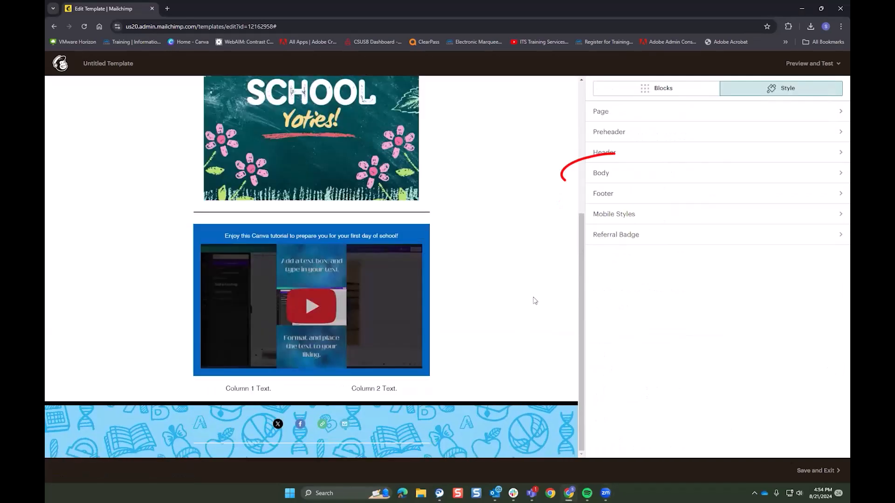
{"action": "left_click", "coordinate": [628, 175]}
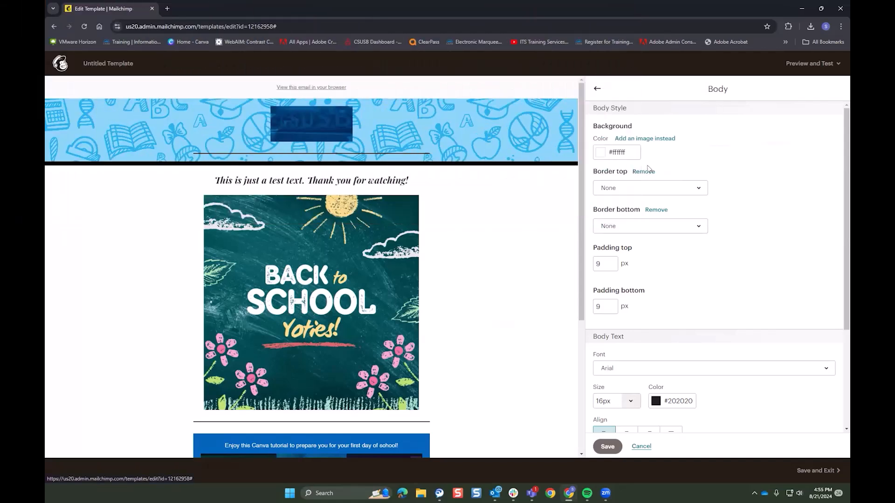
{"action": "left_click", "coordinate": [598, 89]}
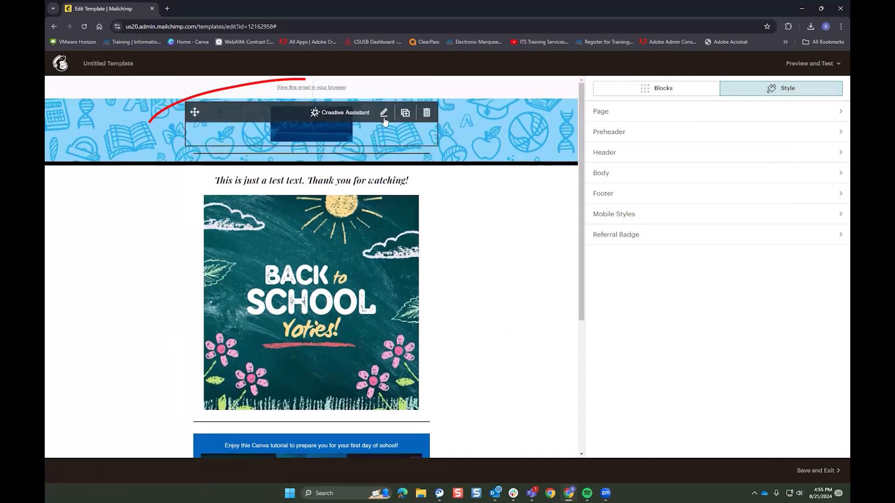
Replace the default logo in the header with the Training Services banner image banner (4).png, and save and close the image block.
{"action": "left_click", "coordinate": [384, 113]}
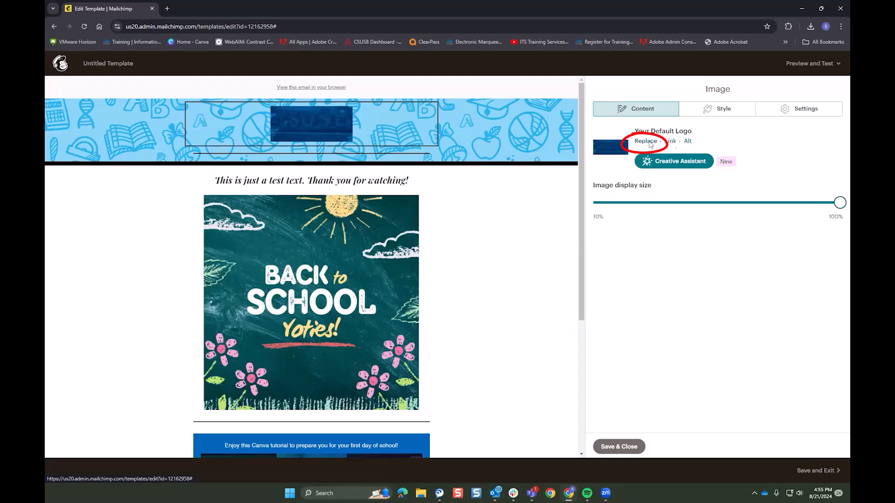
{"action": "left_click", "coordinate": [646, 142]}
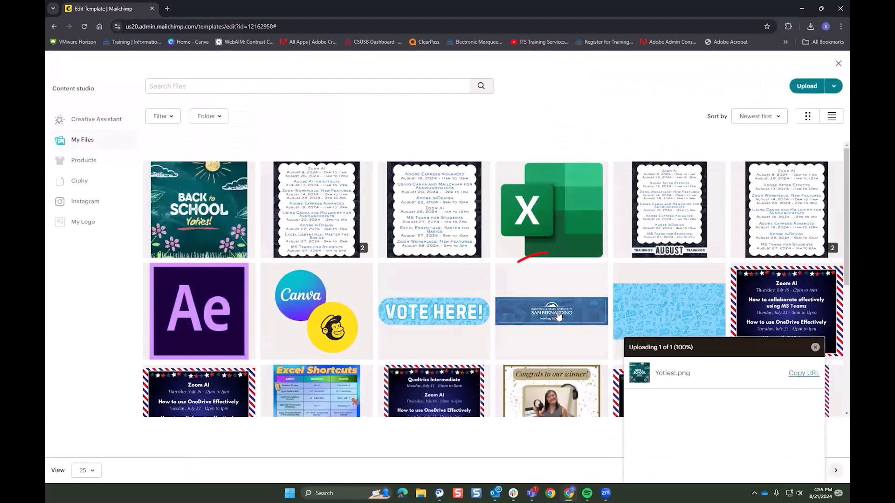
{"action": "left_click", "coordinate": [559, 314]}
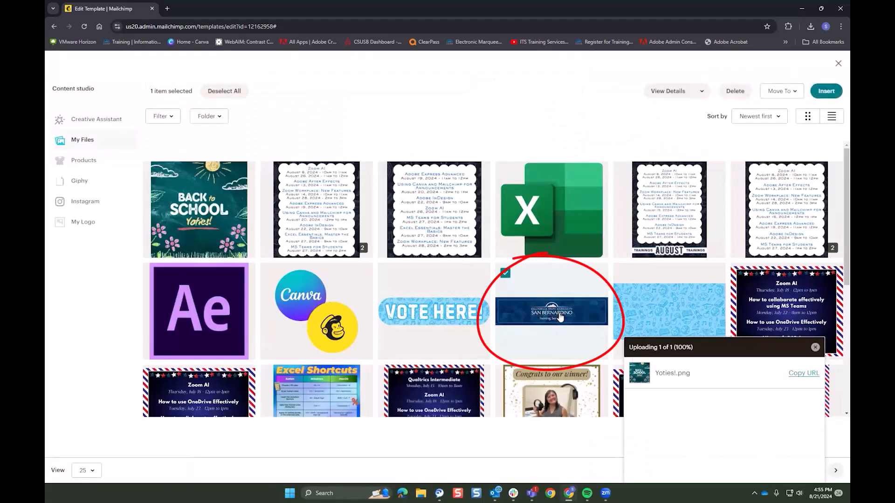
{"action": "left_click", "coordinate": [819, 95]}
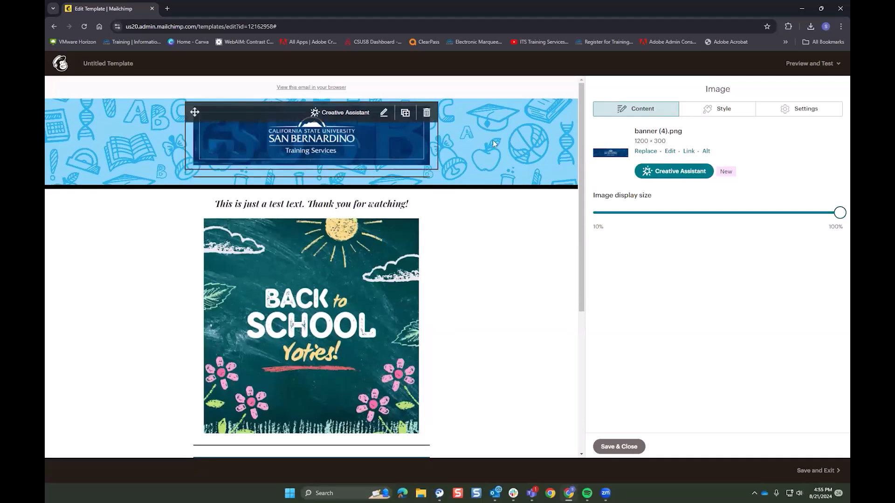
{"action": "left_click", "coordinate": [619, 447]}
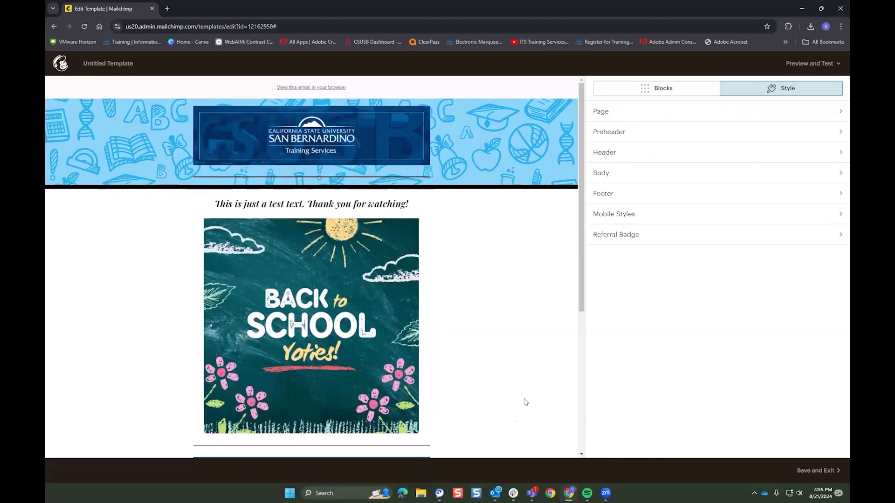
Save the template under the name "Test Template" and exit the editor.
{"action": "left_click", "coordinate": [809, 474]}
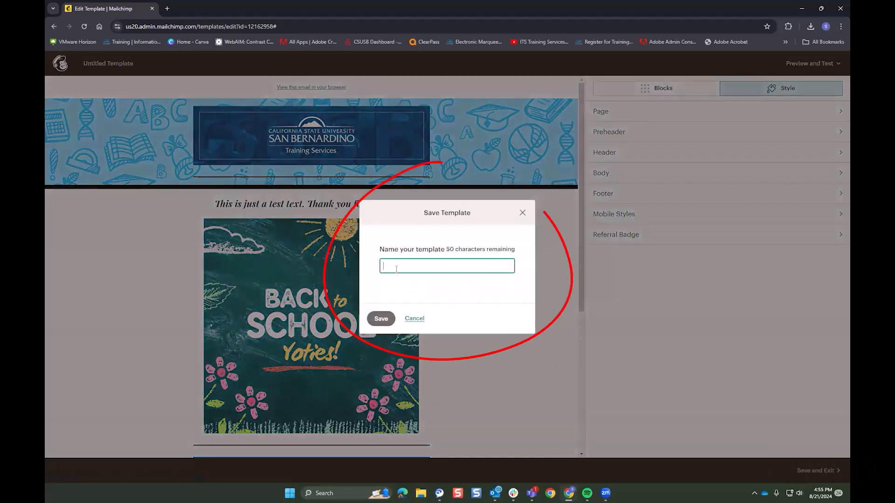
{"action": "type", "text": "Test Template"}
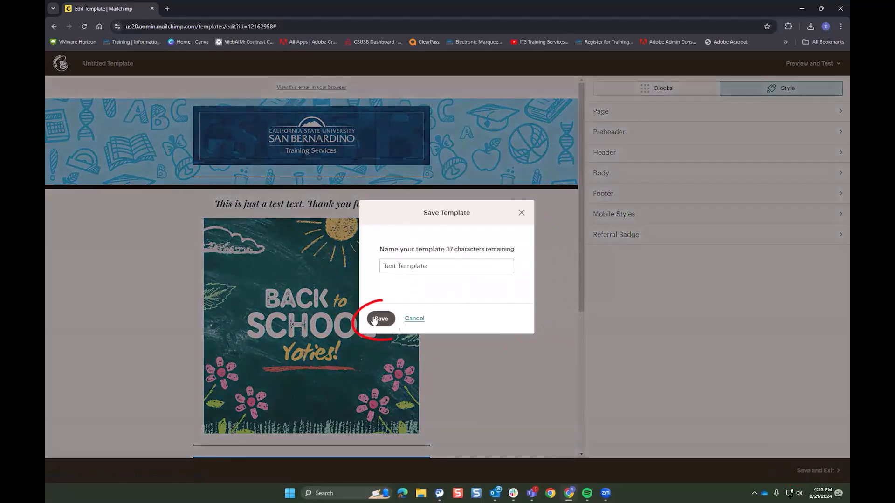
{"action": "left_click", "coordinate": [381, 319]}
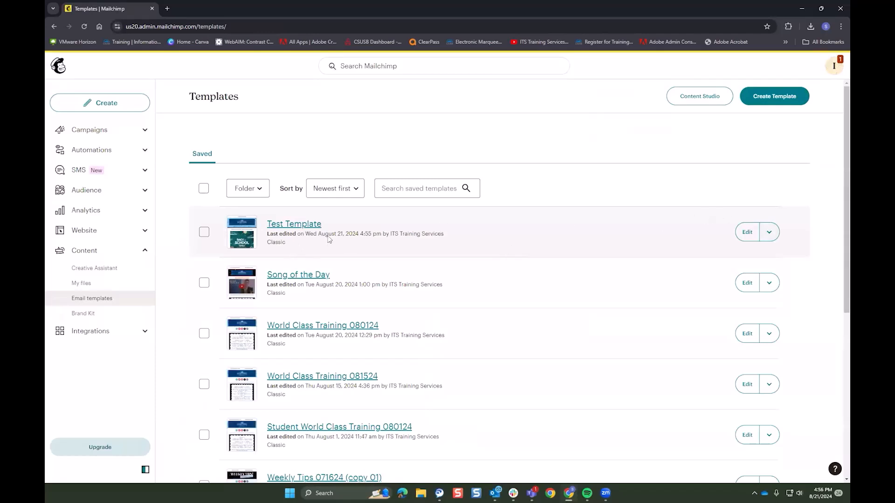
Create an email from Test Template and address it to all subscribers in the ITS Training Services audience.
{"action": "left_click", "coordinate": [769, 233]}
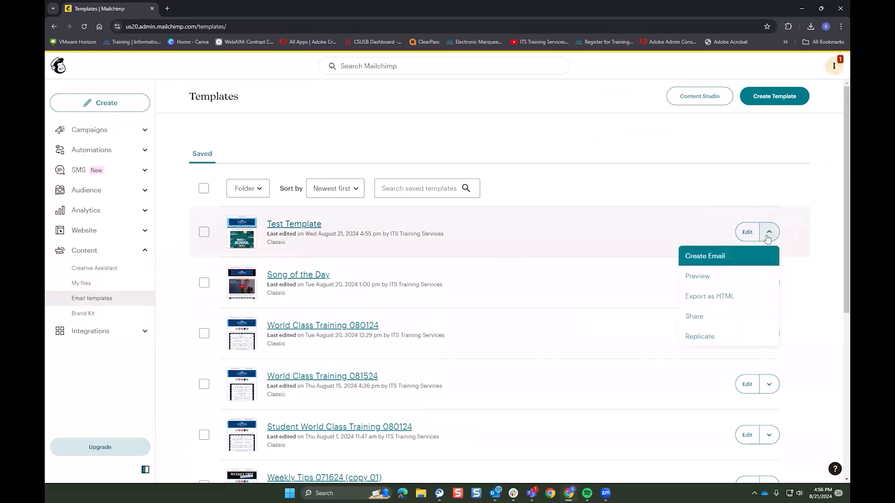
{"action": "left_click", "coordinate": [706, 259]}
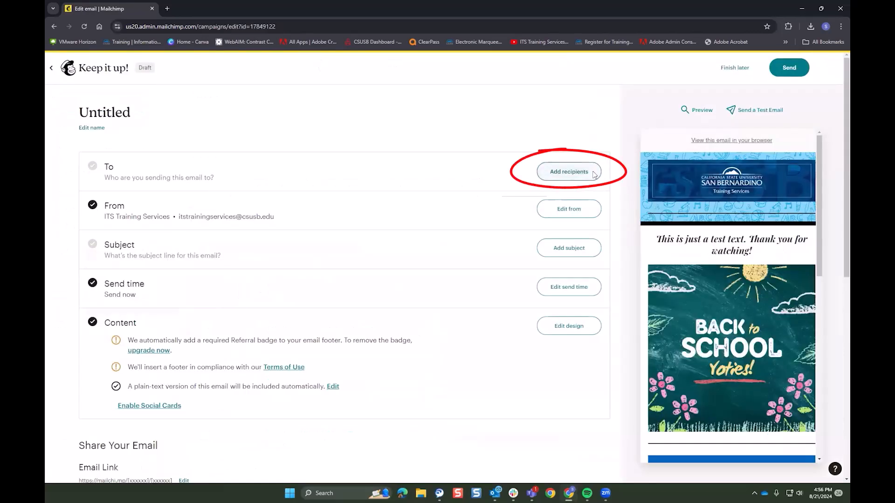
{"action": "left_click", "coordinate": [592, 174]}
{"action": "left_click", "coordinate": [177, 194]}
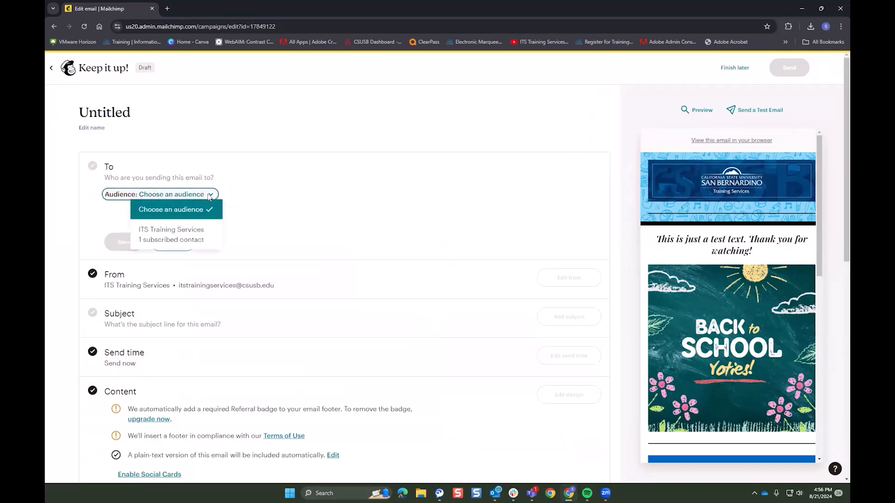
{"action": "left_click", "coordinate": [171, 240]}
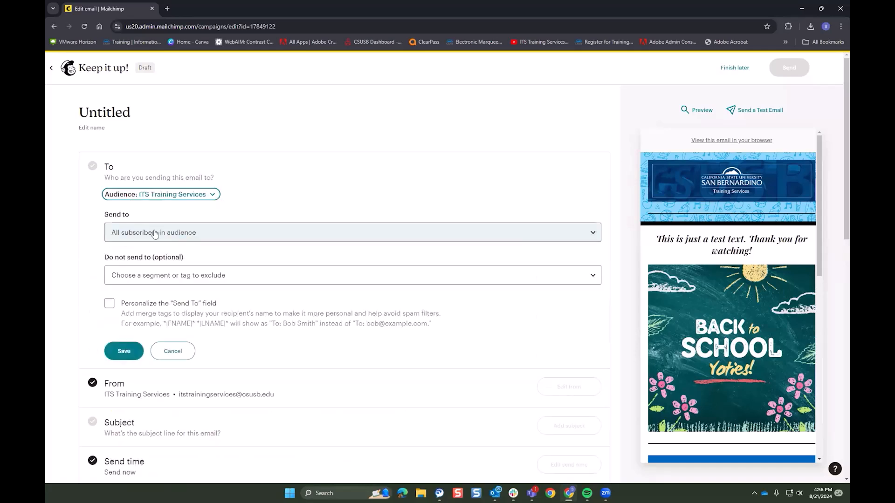
{"action": "left_click", "coordinate": [125, 350]}
Set the email's subject to "Test Template", save it, and send the email now.
{"action": "left_click", "coordinate": [566, 257]}
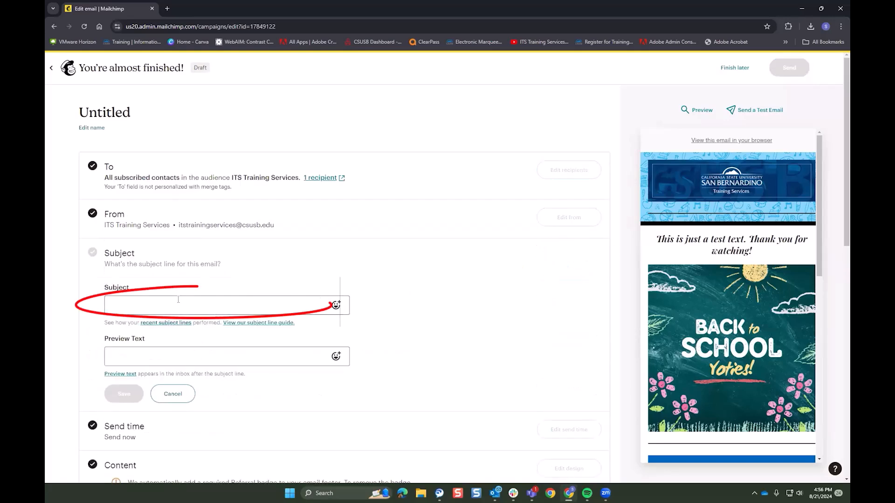
{"action": "type", "text": "Test Template"}
{"action": "left_click", "coordinate": [136, 392]}
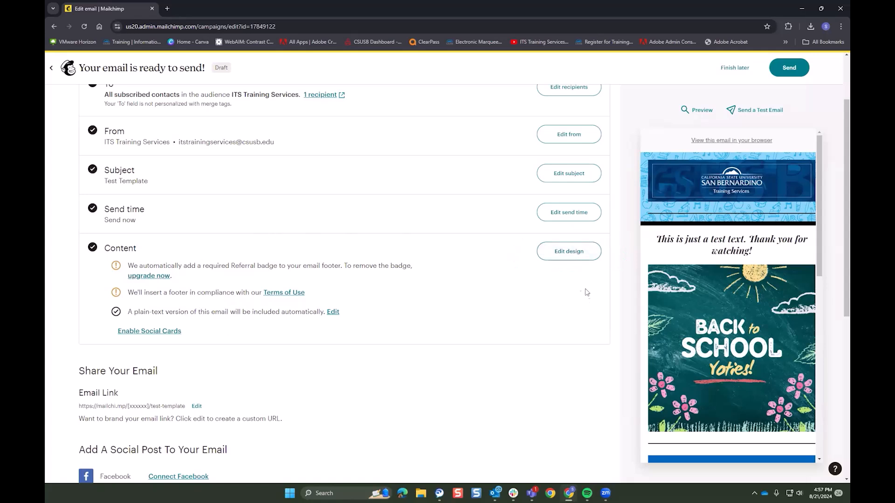
{"action": "left_click", "coordinate": [793, 69]}
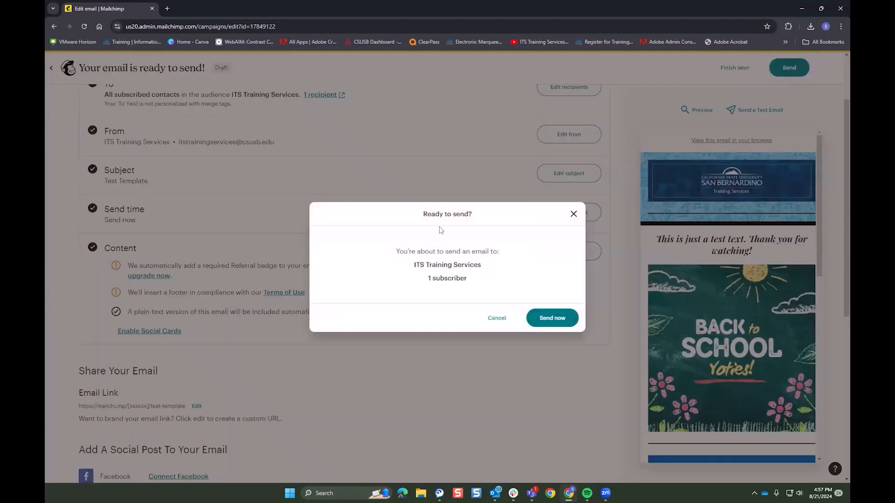
{"action": "left_click", "coordinate": [559, 327]}
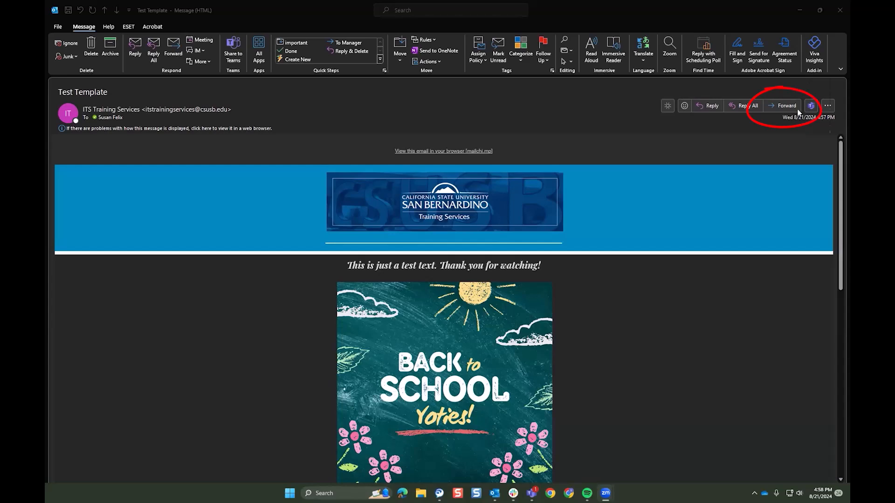
In Outlook, forward the received Test Template email and choose the ITS Training Services address as the sender.
{"action": "left_click", "coordinate": [783, 105]}
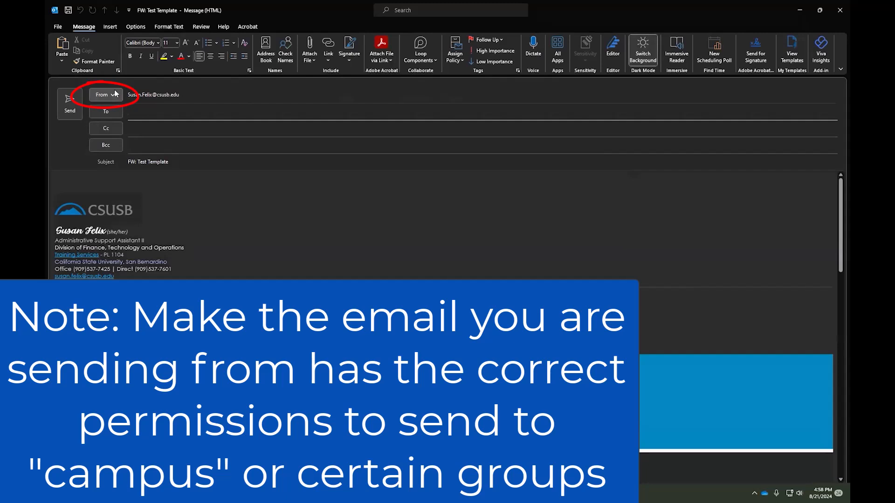
{"action": "left_click", "coordinate": [113, 93]}
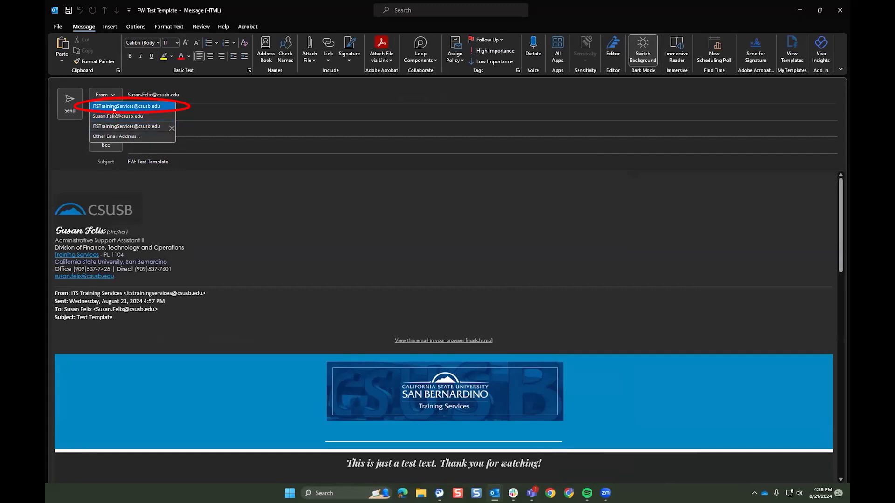
{"action": "left_click", "coordinate": [113, 107]}
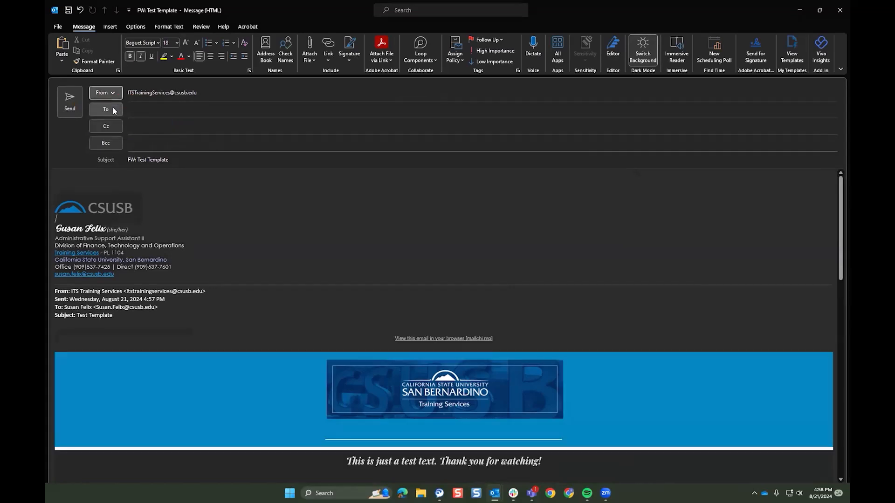
Remove the "FW:" prefix so the forwarded message's subject reads "Test Template".
{"action": "left_click", "coordinate": [139, 160]}
{"action": "key", "text": "BackSpace"}
{"action": "key", "text": "BackSpace"}
{"action": "key", "text": "BackSpace"}
{"action": "key", "text": "BackSpace"}
Address the forwarded message to the Campus group and place the cursor at the start of the message body.
{"action": "left_click", "coordinate": [140, 109]}
{"action": "type", "text": "campus"}
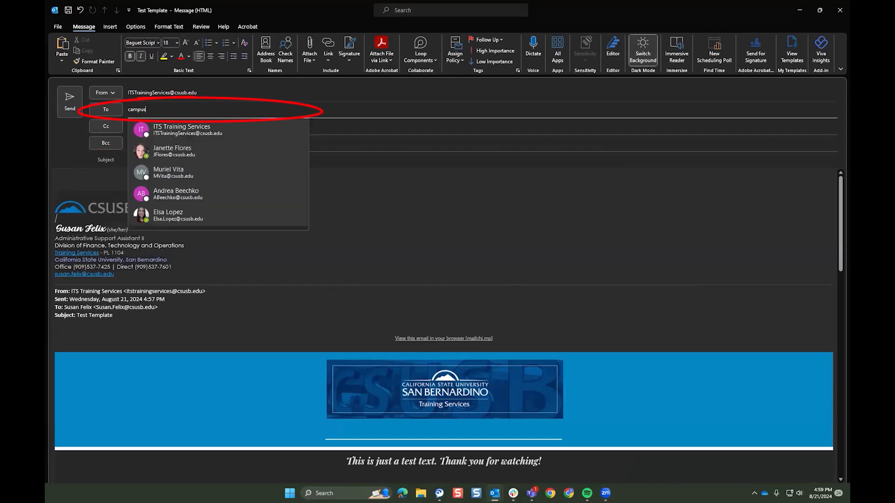
{"action": "key", "text": "Return"}
{"action": "left_click", "coordinate": [78, 170]}
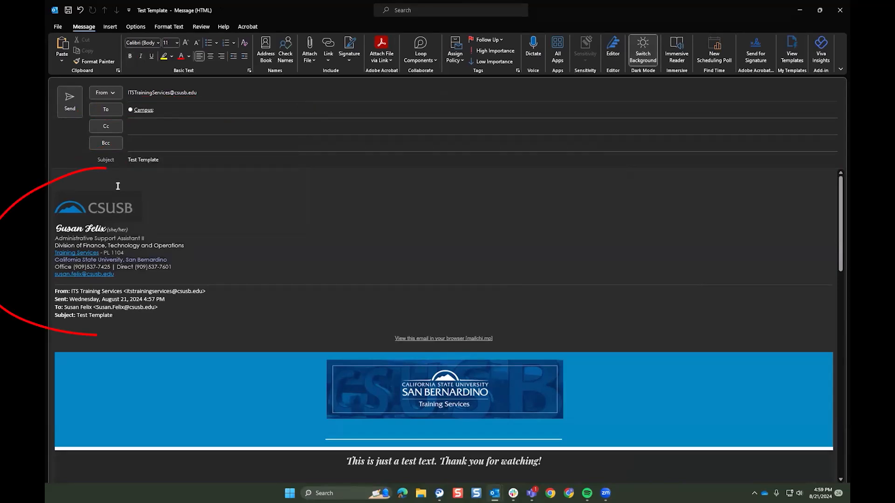